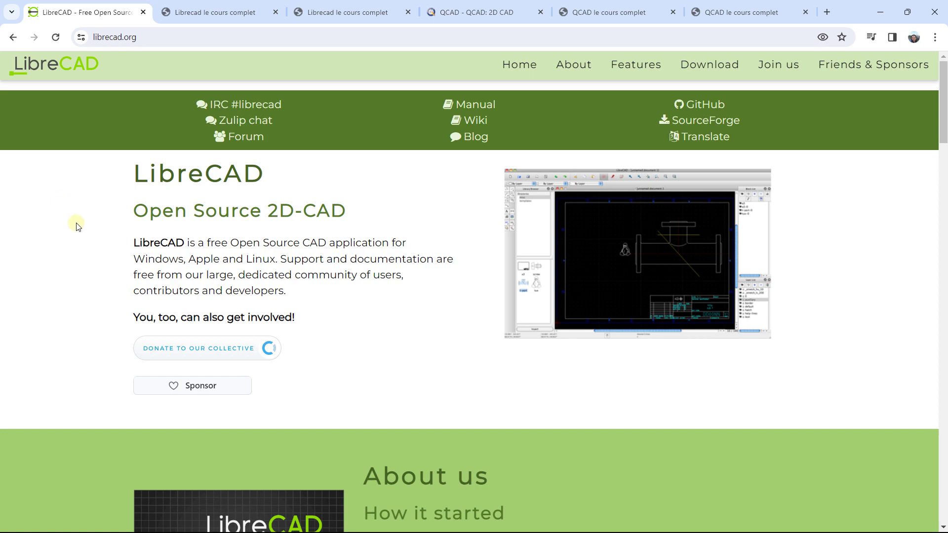
scroll(209, 309, down, 5)
scroll(210, 309, down, 1)
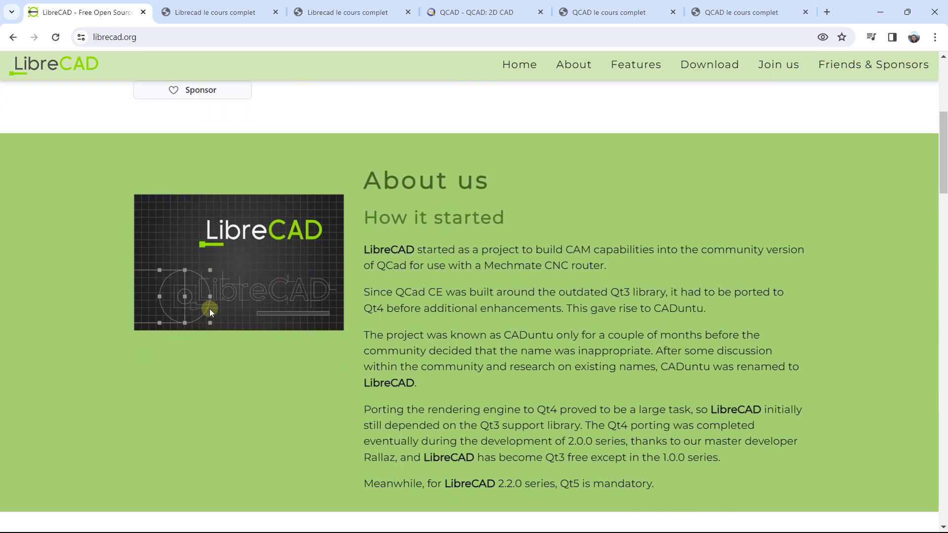
scroll(461, 342, down, 1)
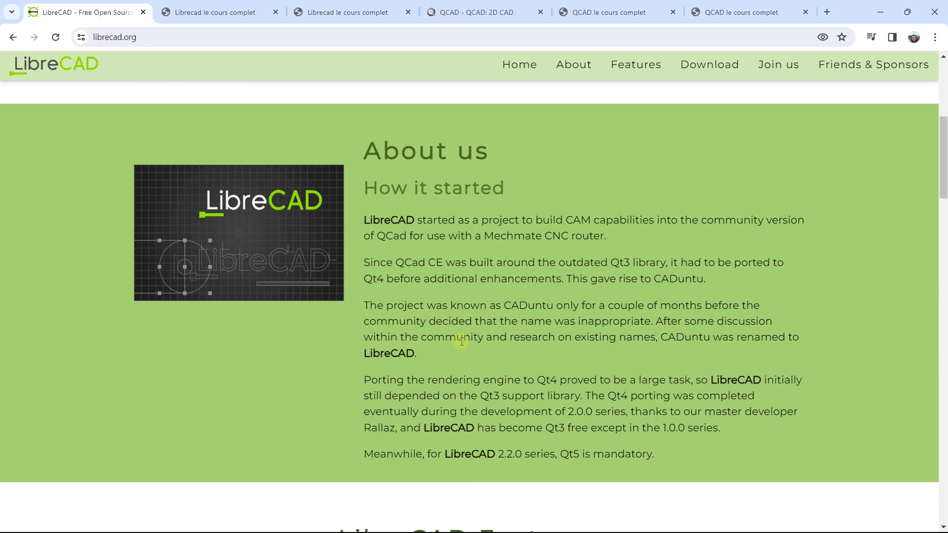
scroll(461, 342, down, 3)
scroll(461, 339, down, 3)
scroll(461, 340, down, 3)
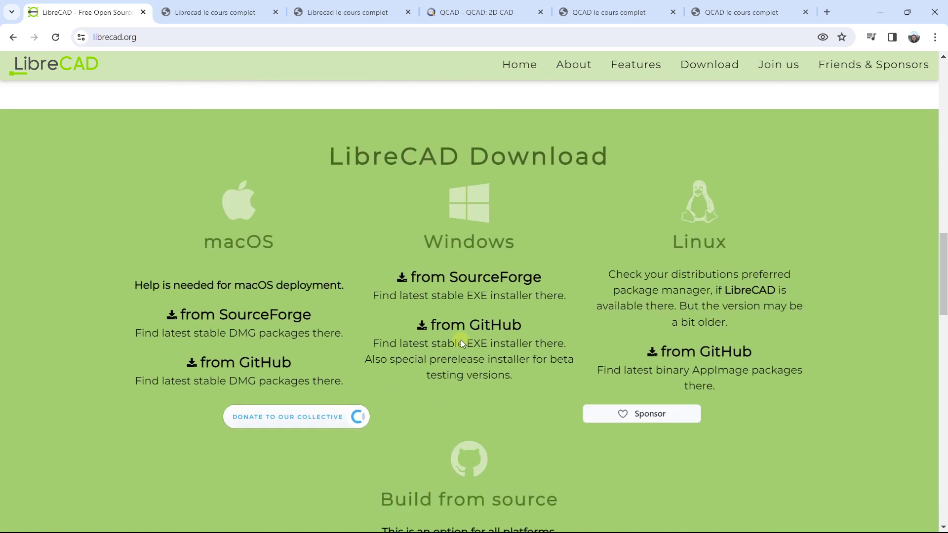
scroll(460, 340, down, 5)
scroll(461, 340, down, 7)
scroll(460, 340, down, 8)
scroll(461, 339, down, 3)
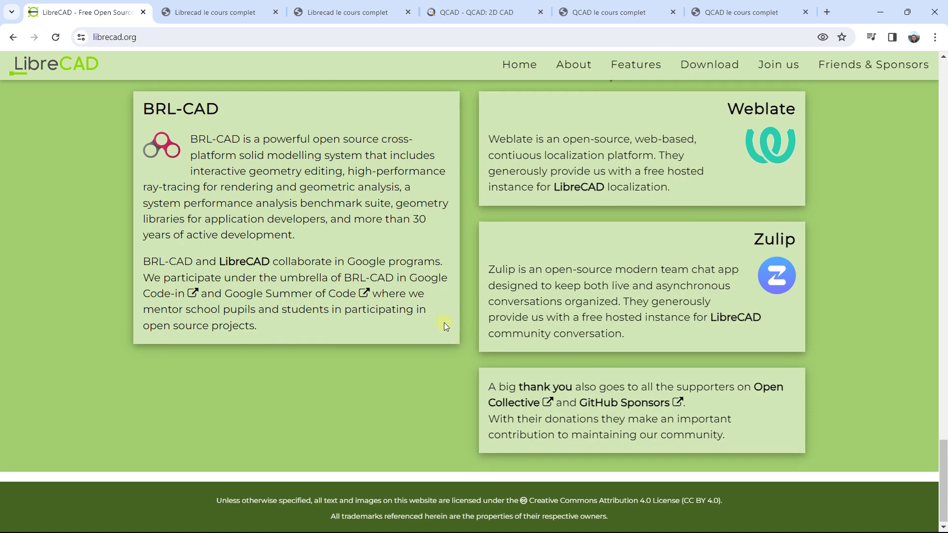
scroll(444, 323, up, 10)
scroll(444, 323, up, 5)
scroll(444, 324, up, 4)
scroll(443, 322, up, 5)
scroll(444, 322, up, 5)
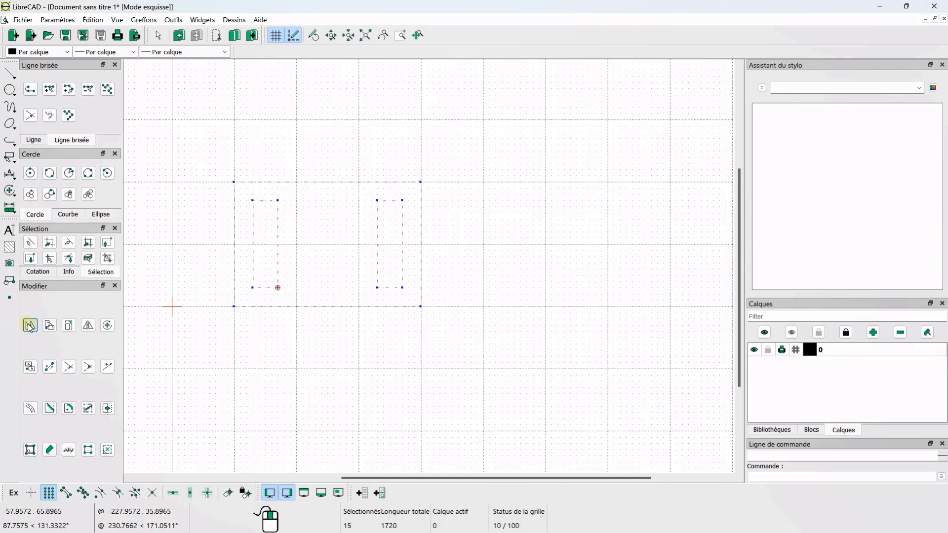
- Move the rectangle and its two slots 600 units right from its bottom-right corner, deleting the original
click(30, 326)
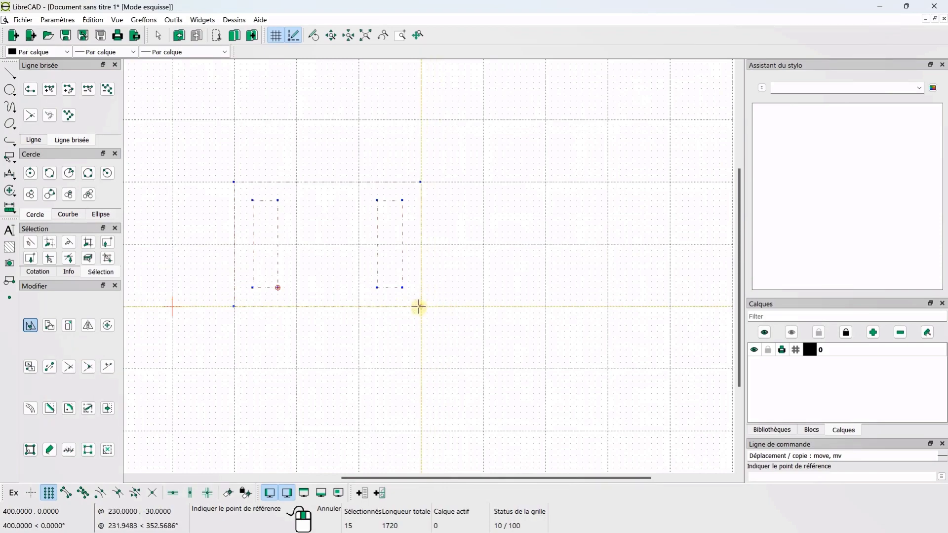
click(421, 306)
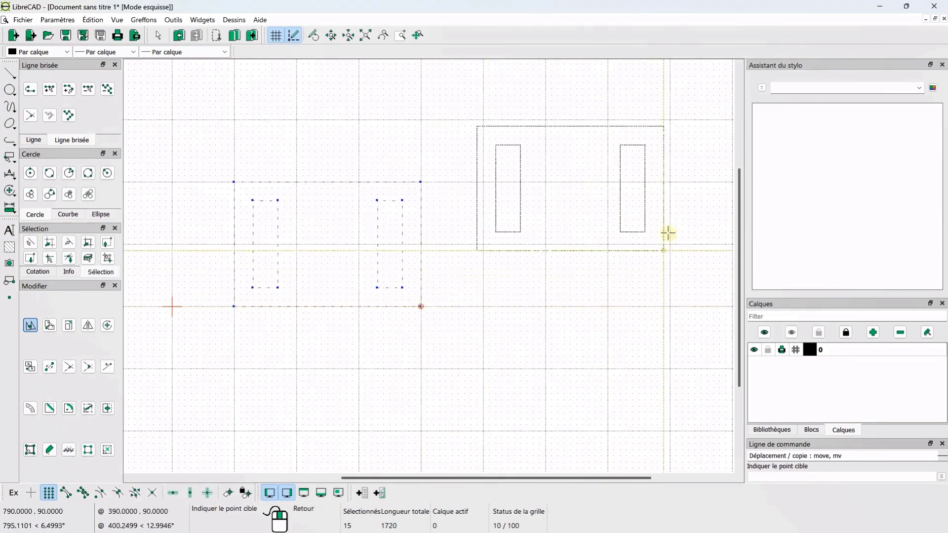
scroll(535, 246, down, 1)
scroll(401, 226, up, 1)
scroll(411, 249, up, 1)
scroll(411, 250, down, 1)
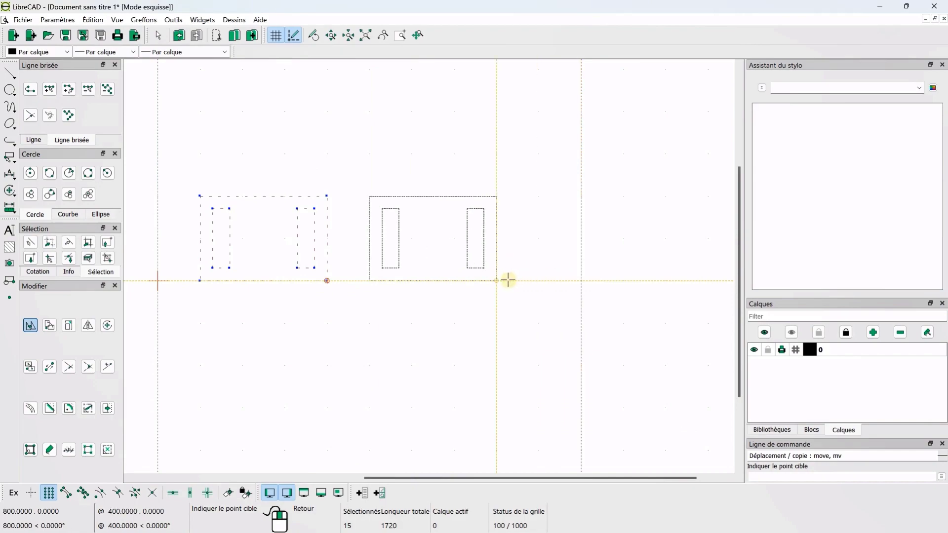
click(567, 278)
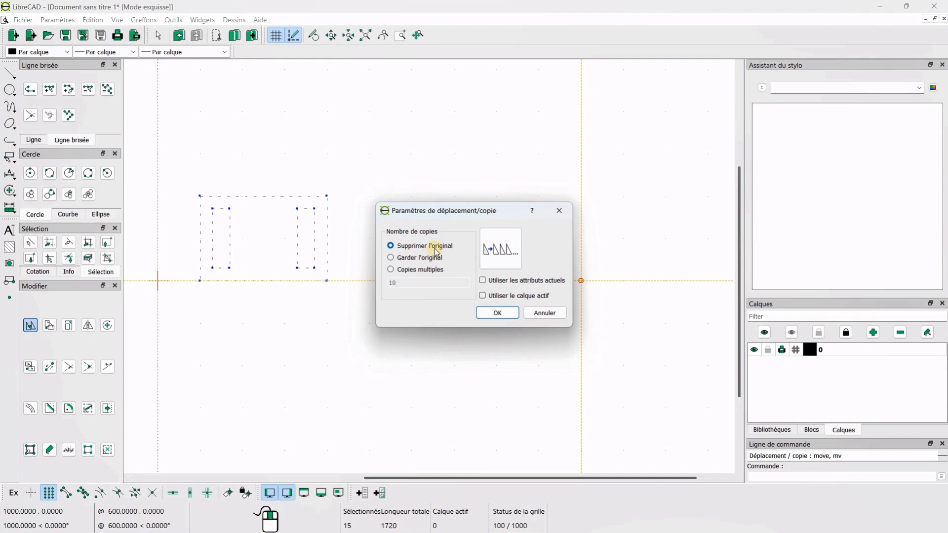
click(489, 315)
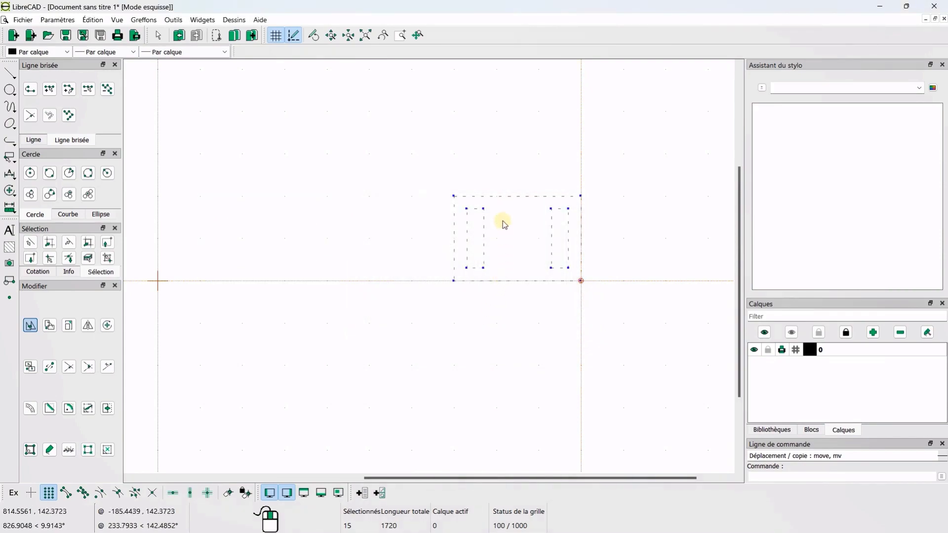
click(503, 221)
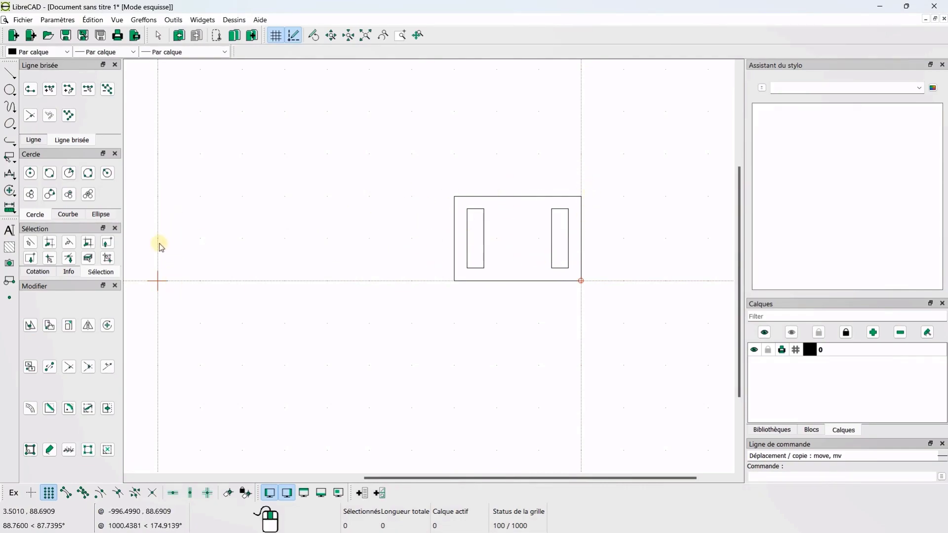
- Window-select the rectangle shape and start Move/Copy with a reference point inside it
drag(626, 176, 427, 309)
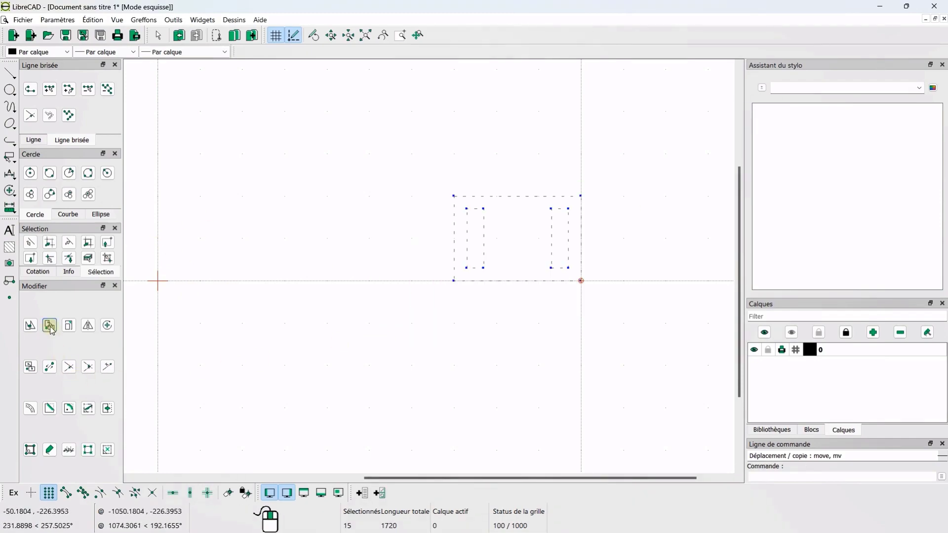
click(30, 326)
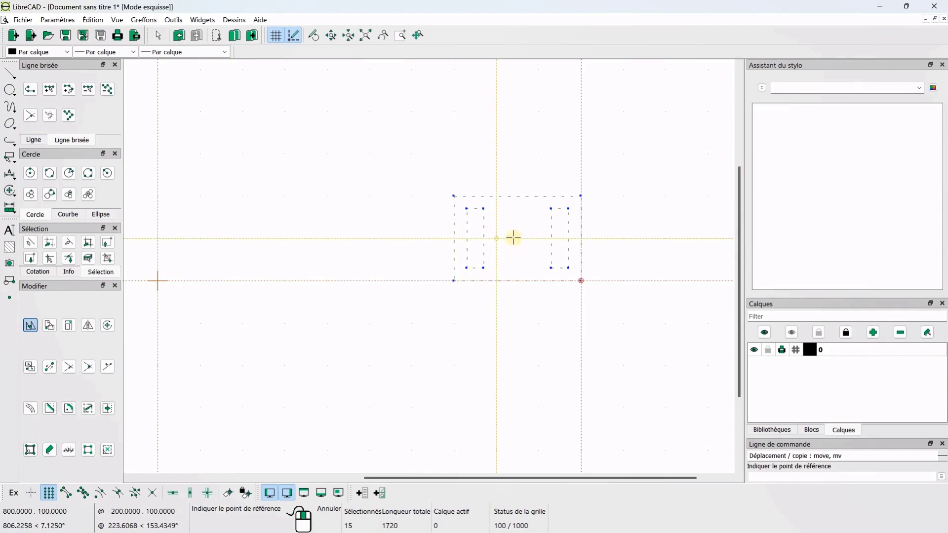
scroll(517, 238, up, 2)
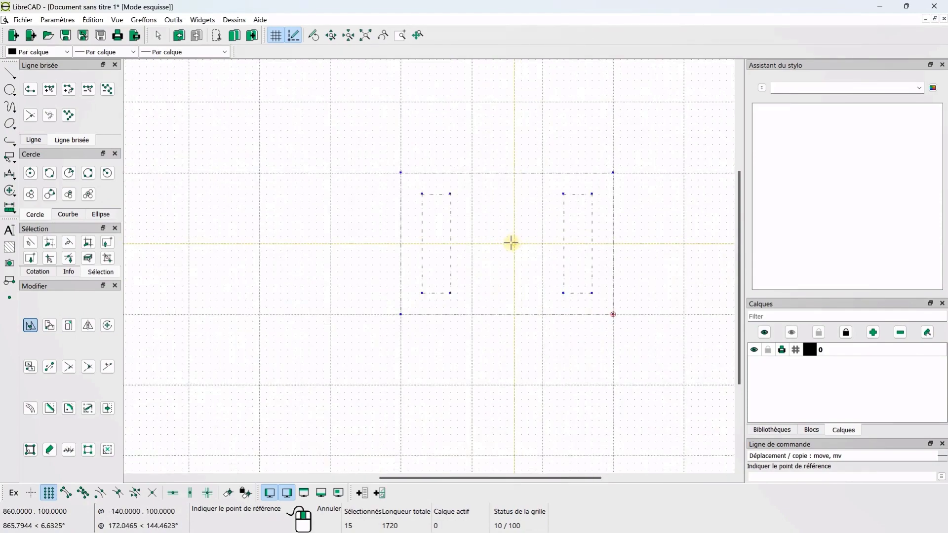
click(508, 243)
scroll(392, 307, down, 2)
- Place the copy left of the original with Garder l'original selected
middle_drag(343, 272, 506, 252)
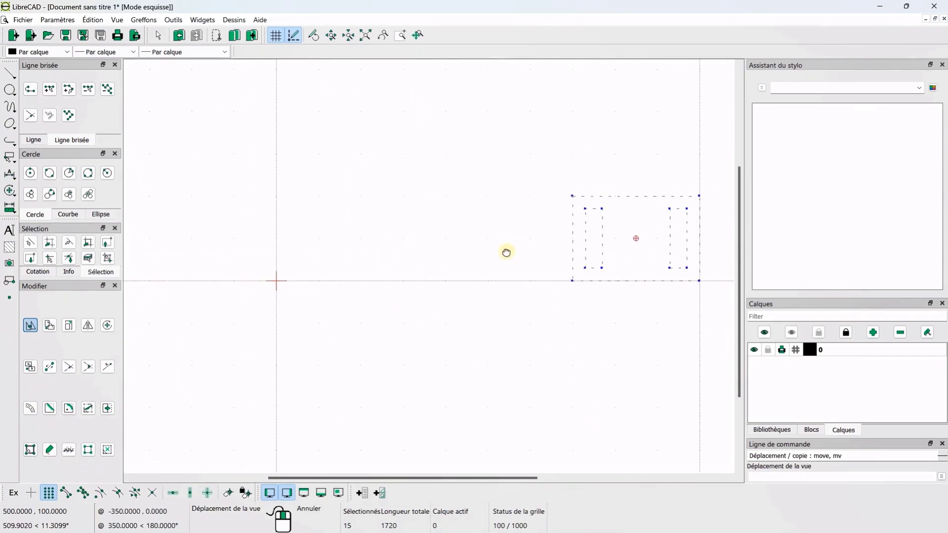
middle_drag(444, 252, 361, 253)
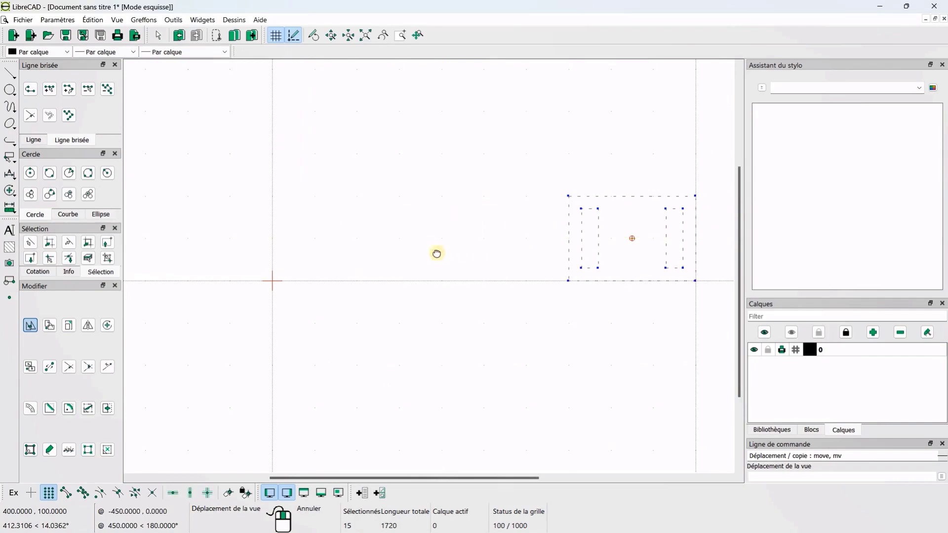
click(370, 252)
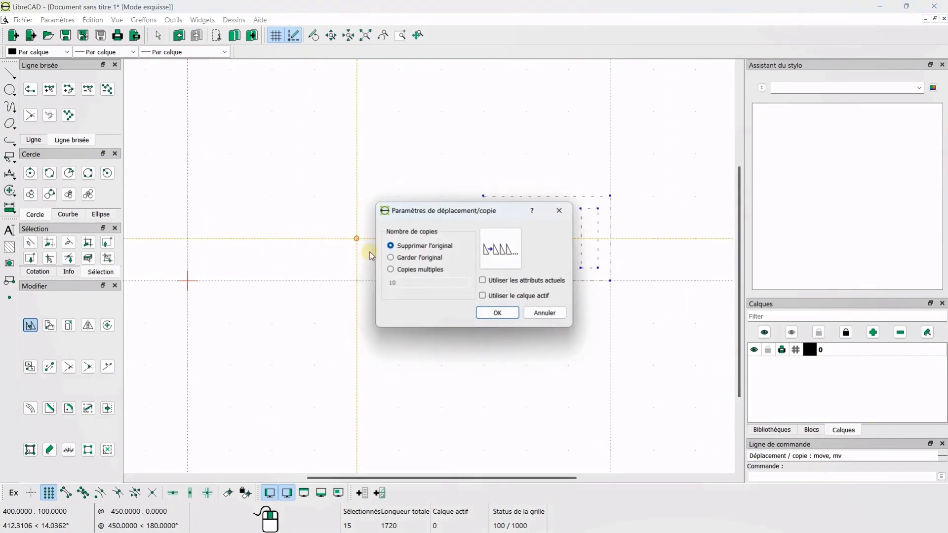
click(404, 260)
click(494, 314)
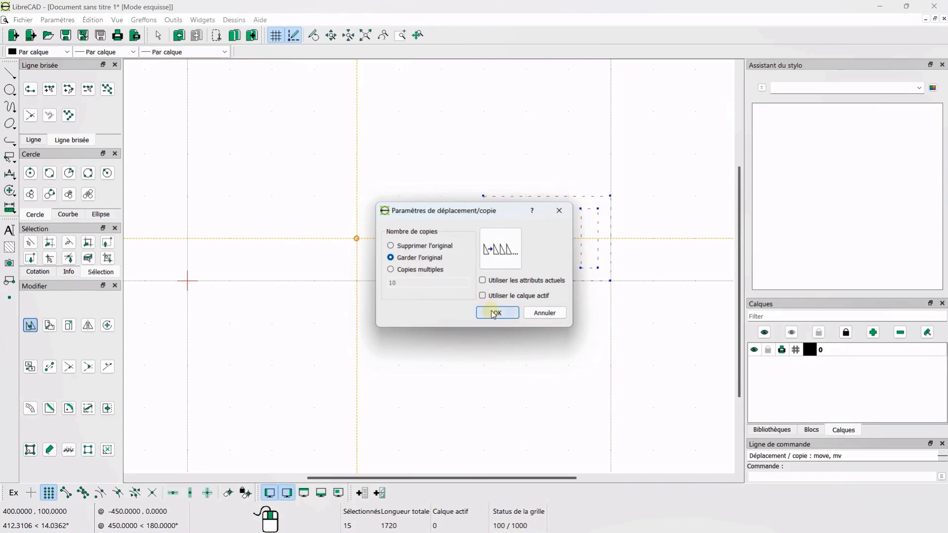
click(494, 314)
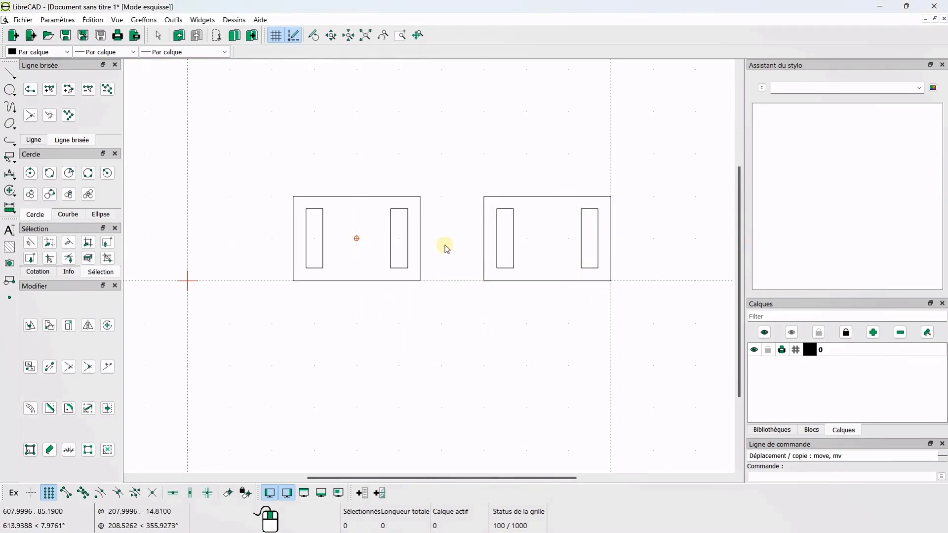
- Pan and zoom the view to frame both side-by-side shapes
scroll(410, 267, down, 2)
middle_drag(410, 268, 372, 237)
middle_drag(254, 191, 227, 356)
scroll(303, 323, up, 1)
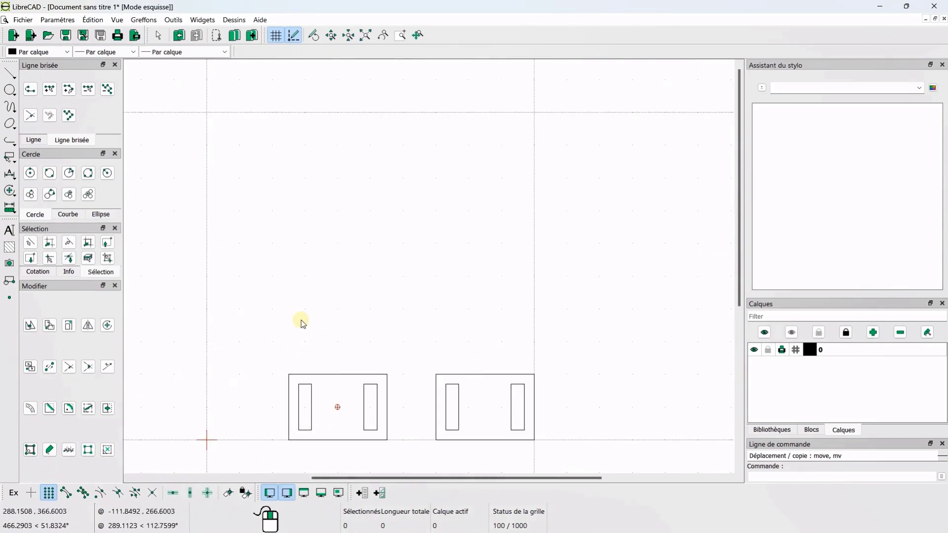
scroll(375, 324, up, 1)
middle_drag(374, 324, 313, 271)
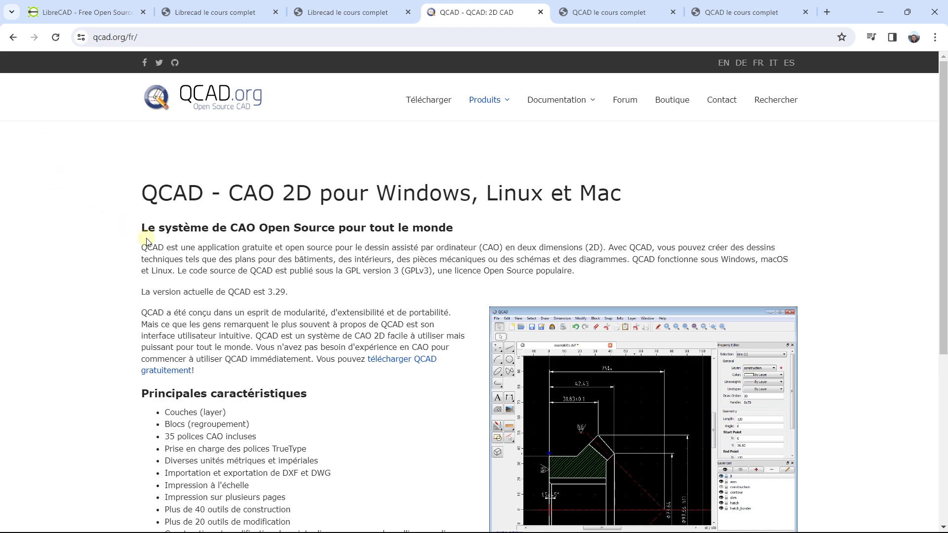
scroll(197, 299, down, 2)
scroll(217, 277, down, 2)
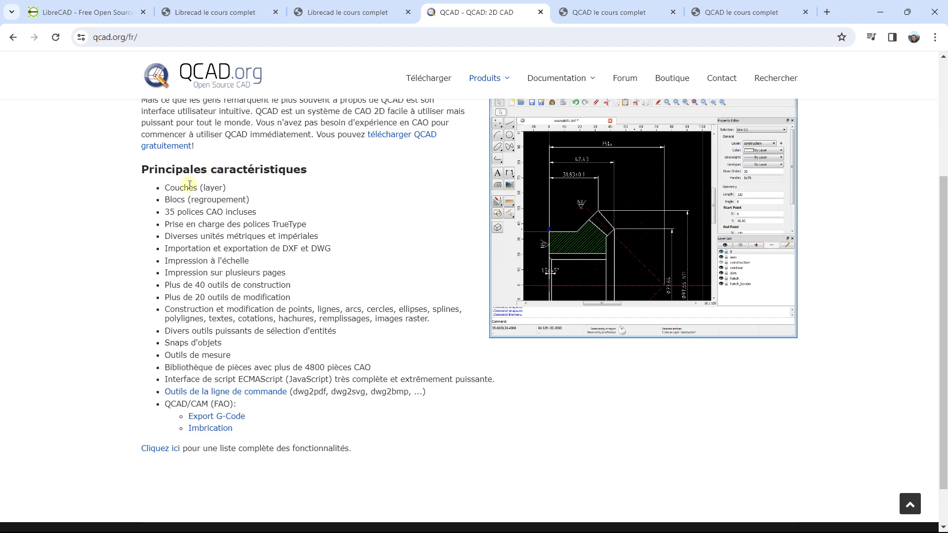
scroll(210, 343, down, 1)
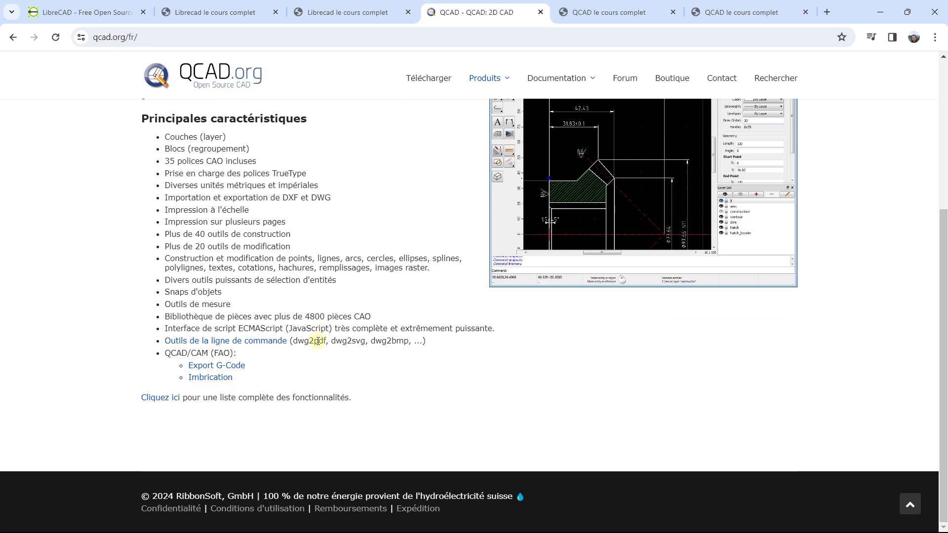
scroll(321, 332, up, 10)
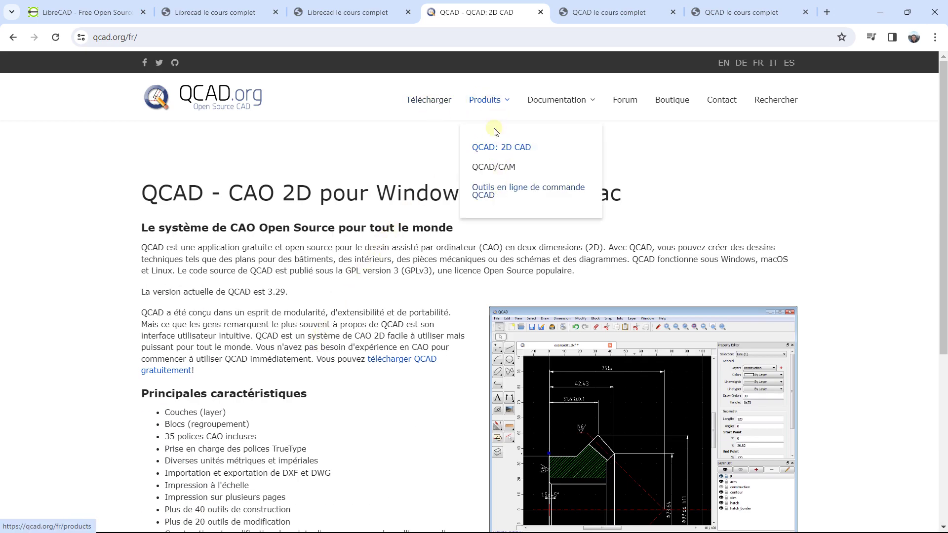
click(432, 101)
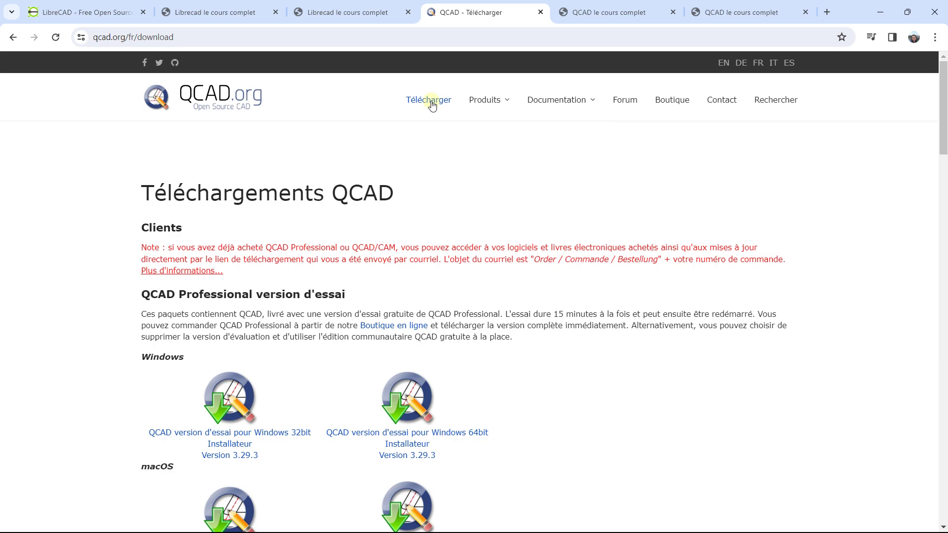
scroll(409, 258, down, 2)
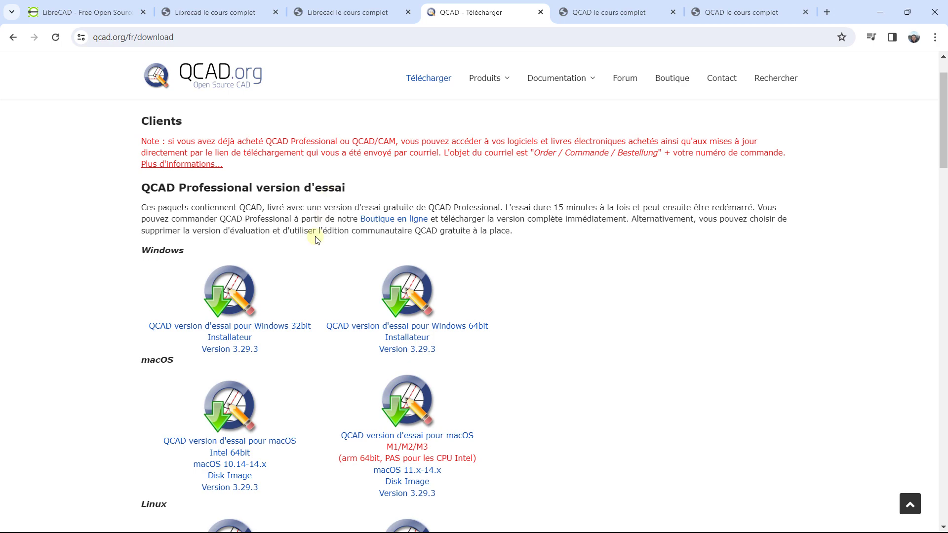
scroll(314, 237, down, 2)
scroll(303, 250, down, 3)
scroll(303, 250, down, 5)
scroll(304, 252, down, 8)
scroll(304, 252, down, 3)
scroll(303, 252, down, 7)
scroll(304, 252, down, 6)
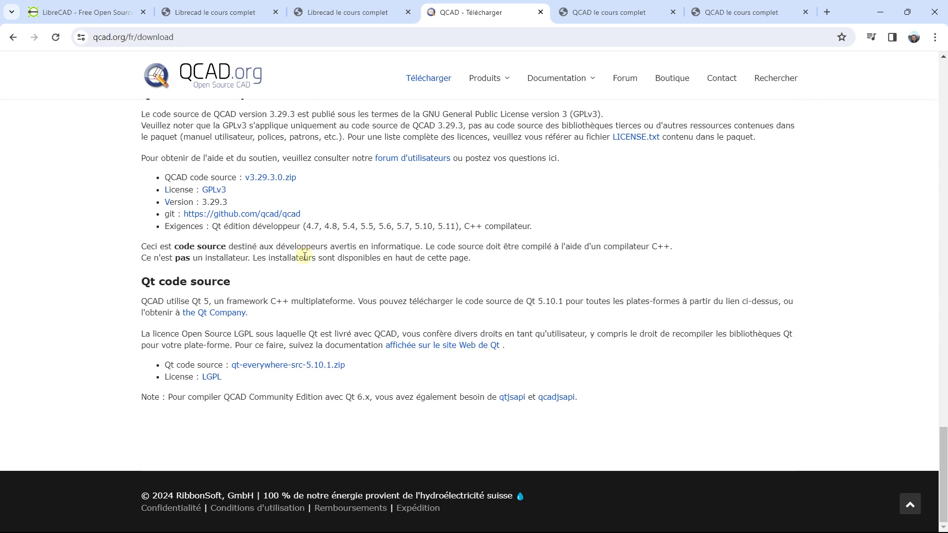
scroll(303, 257, up, 10)
scroll(304, 257, up, 5)
scroll(303, 256, up, 5)
scroll(305, 260, up, 1)
scroll(305, 260, up, 5)
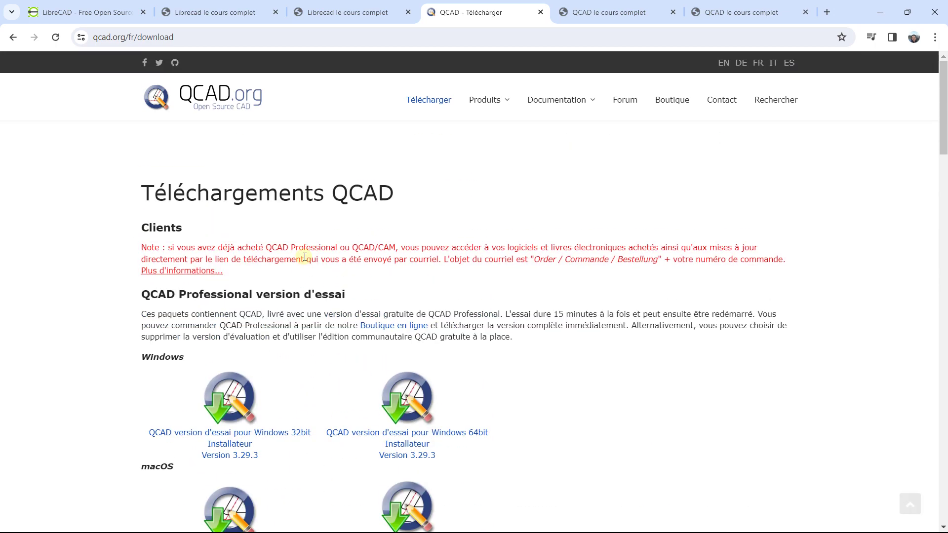
- Open the QCAD Boutique and browse its licence product cards and prices
click(671, 102)
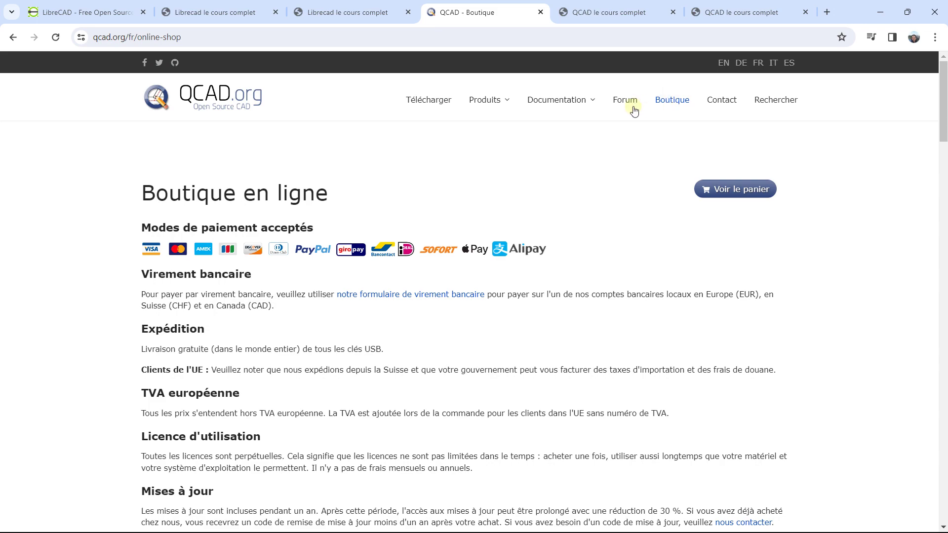
scroll(426, 247, down, 5)
scroll(426, 247, down, 2)
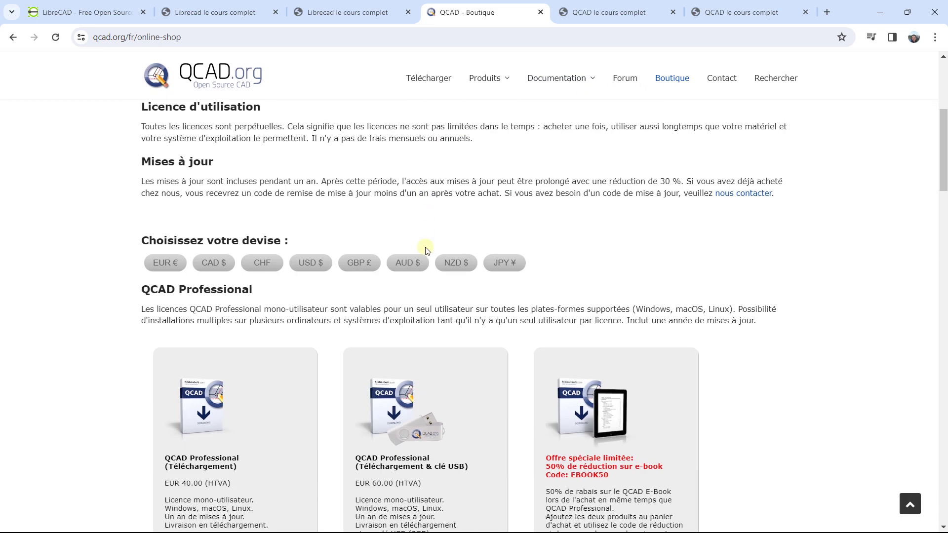
scroll(426, 247, down, 3)
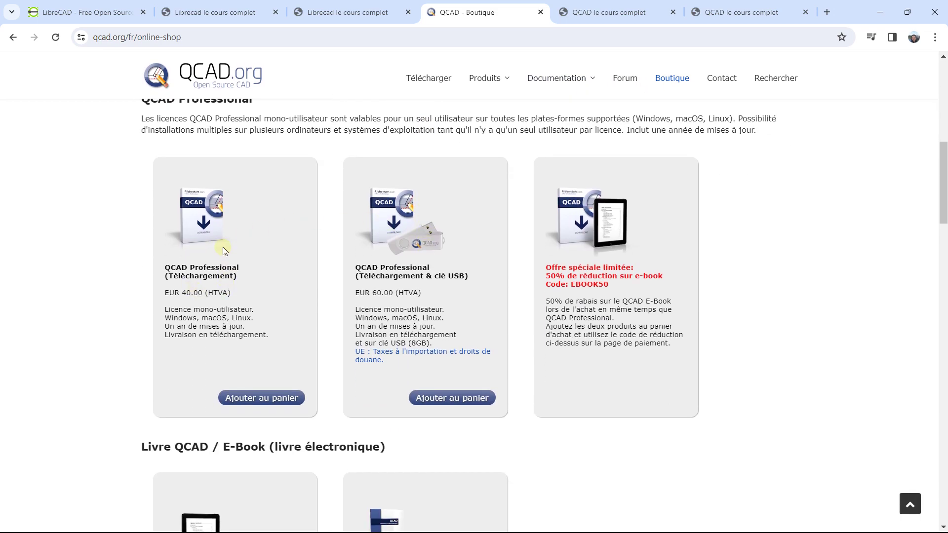
scroll(214, 238, up, 1)
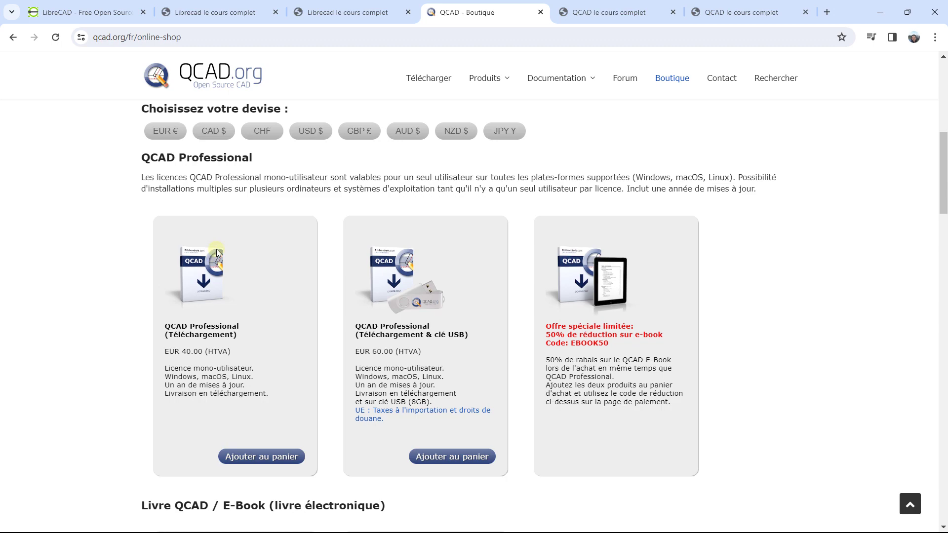
scroll(233, 268, down, 1)
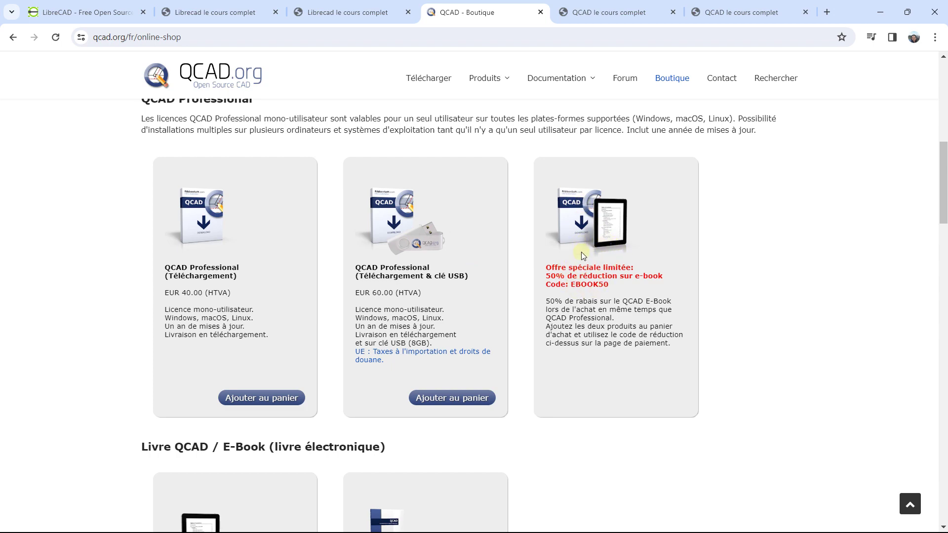
scroll(582, 251, down, 1)
scroll(420, 301, down, 2)
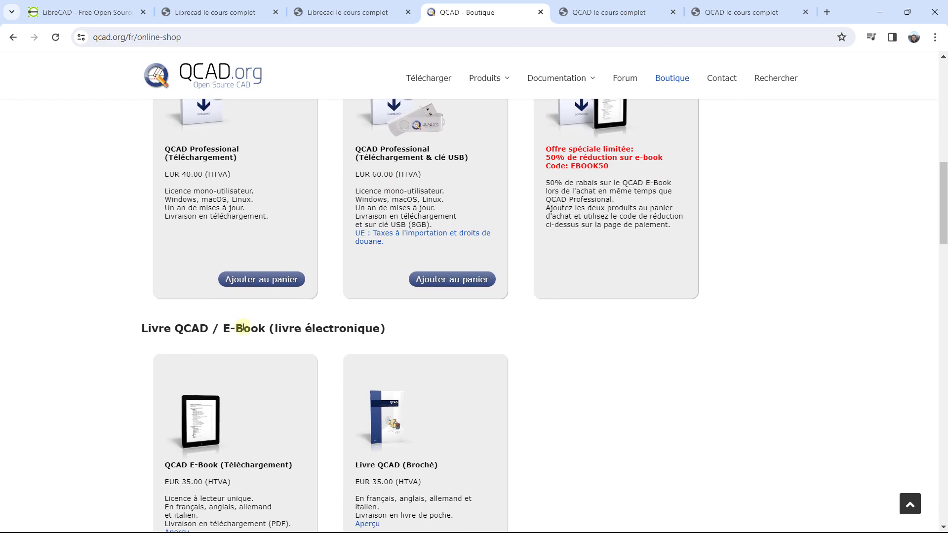
scroll(237, 346, down, 1)
scroll(247, 334, down, 1)
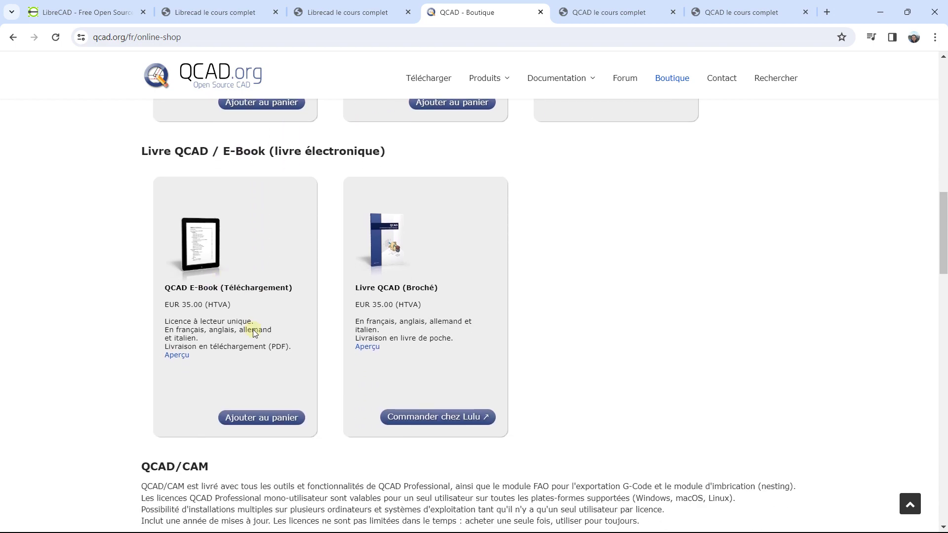
scroll(254, 330, down, 1)
scroll(254, 330, down, 2)
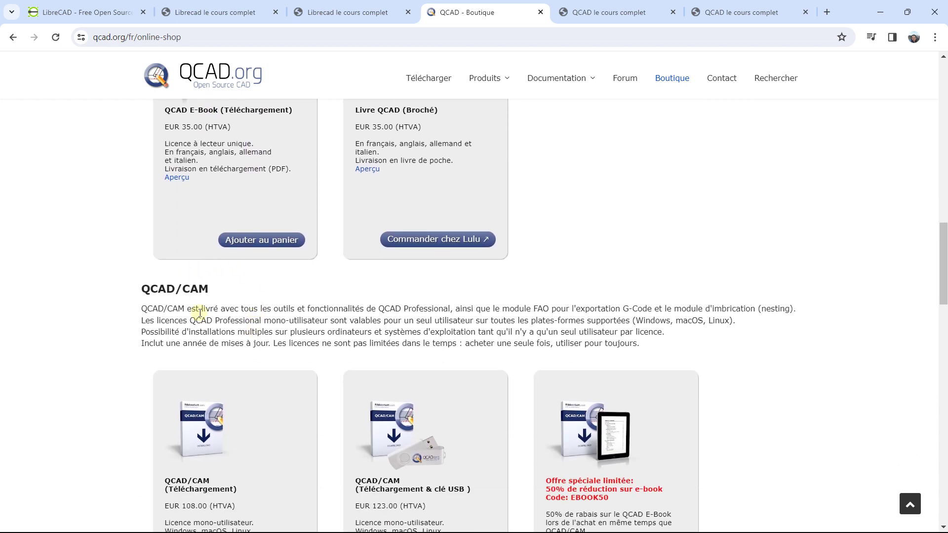
scroll(200, 311, down, 2)
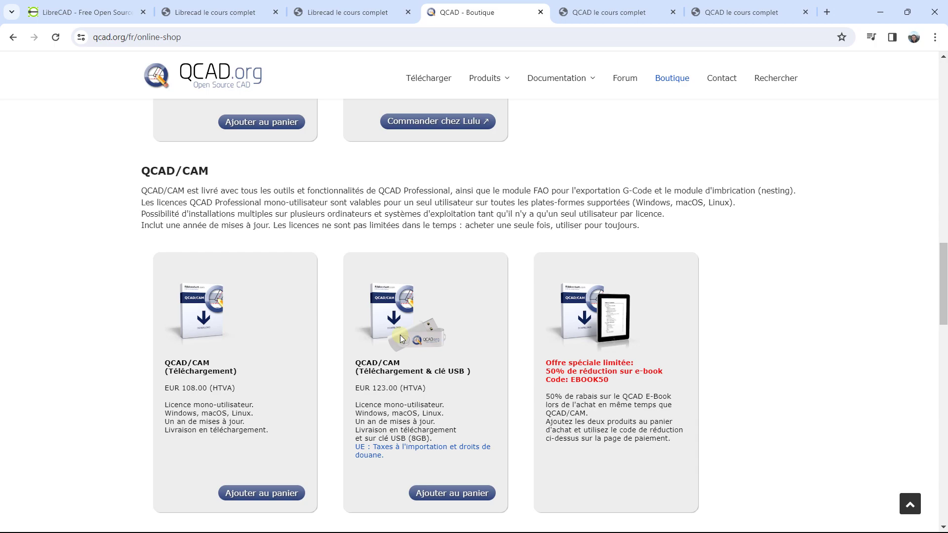
- Review the remaining shop items and e-book prices, then return to the LibreCAD website
scroll(400, 338, down, 2)
scroll(401, 333, down, 10)
scroll(401, 332, down, 6)
scroll(400, 335, up, 4)
scroll(401, 335, up, 1)
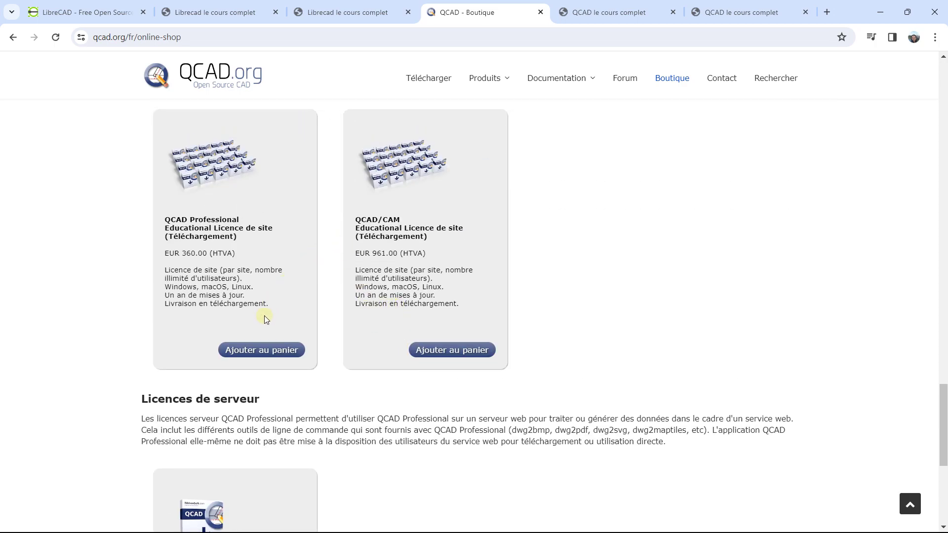
scroll(266, 312, down, 7)
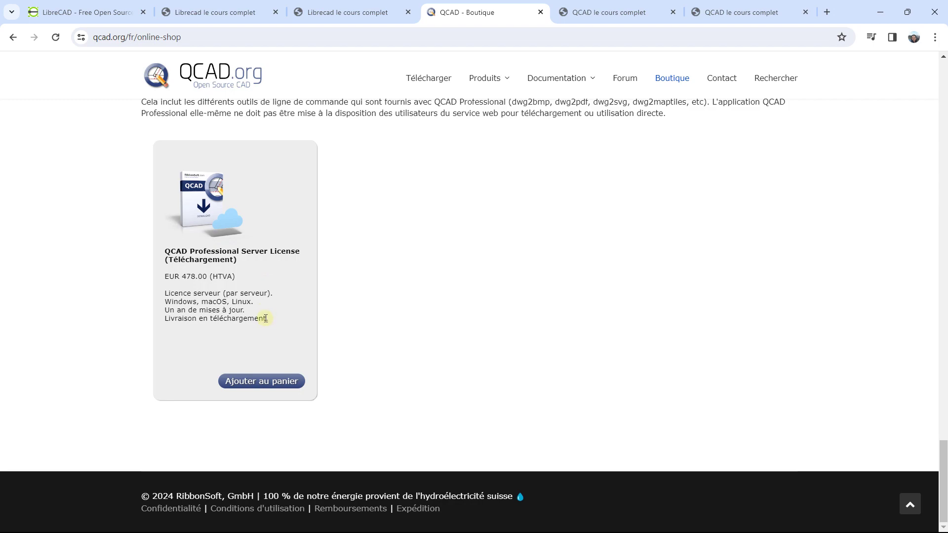
scroll(265, 319, up, 5)
scroll(265, 319, up, 5)
scroll(266, 319, up, 5)
scroll(266, 319, up, 5)
scroll(266, 317, up, 7)
scroll(265, 315, up, 5)
scroll(264, 316, down, 2)
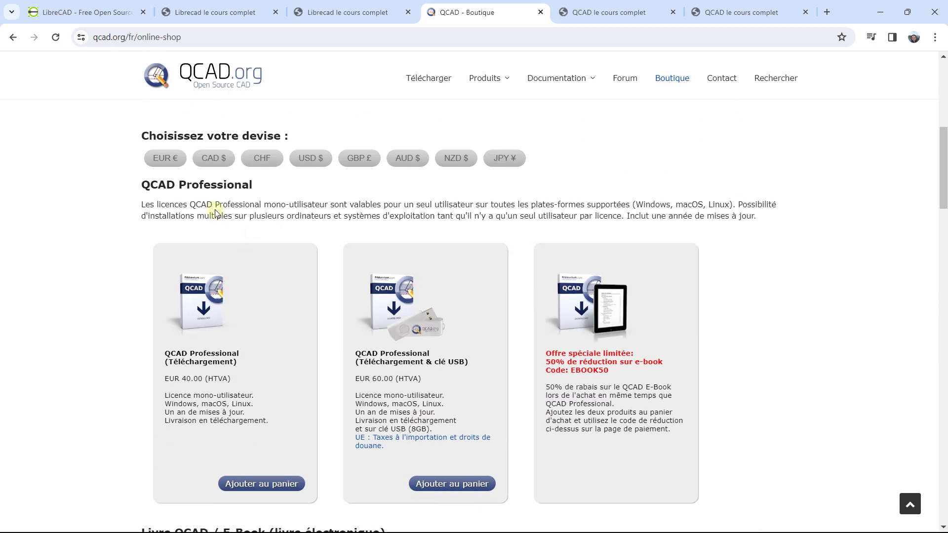
click(91, 19)
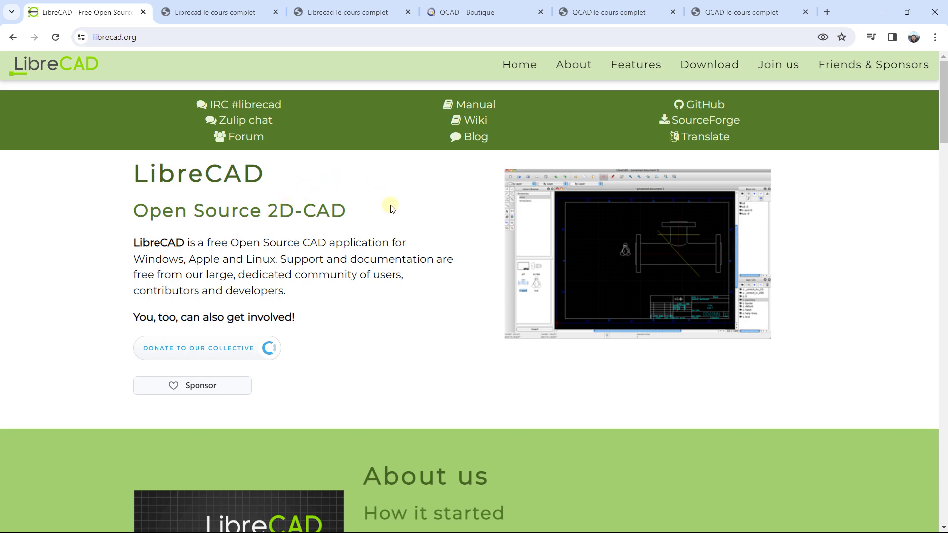
- Open the QCAD: 2D CAD product page, then show QCAD's Modify toolbar
click(469, 16)
scroll(472, 177, up, 9)
mouse_move(488, 99)
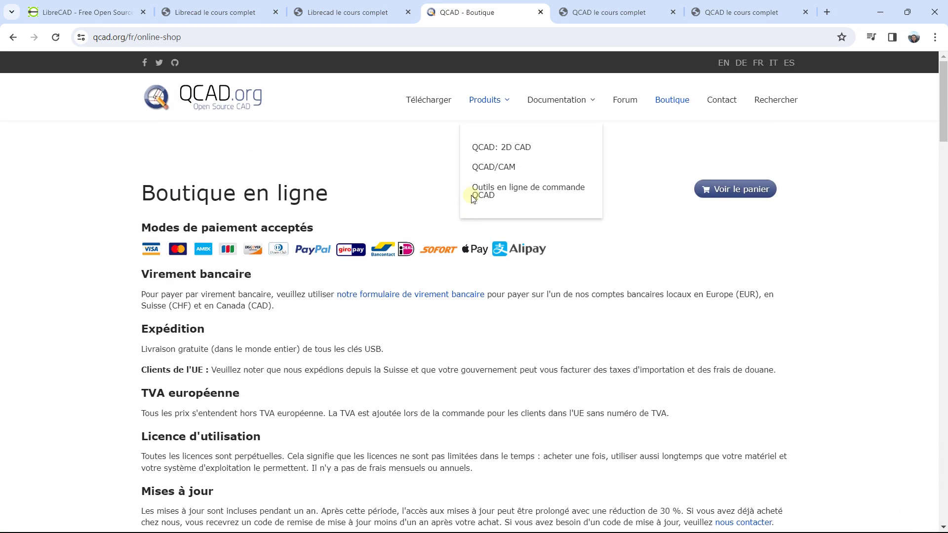
click(487, 148)
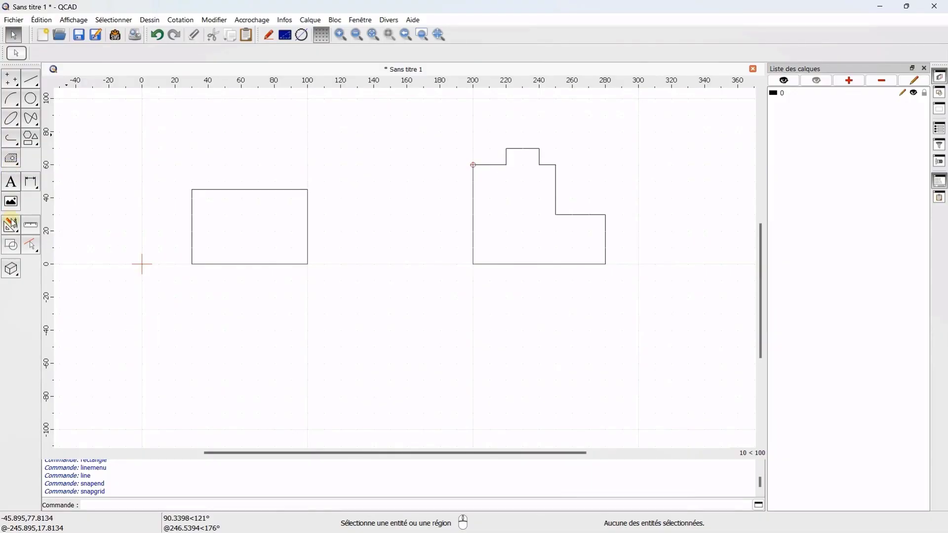
click(11, 226)
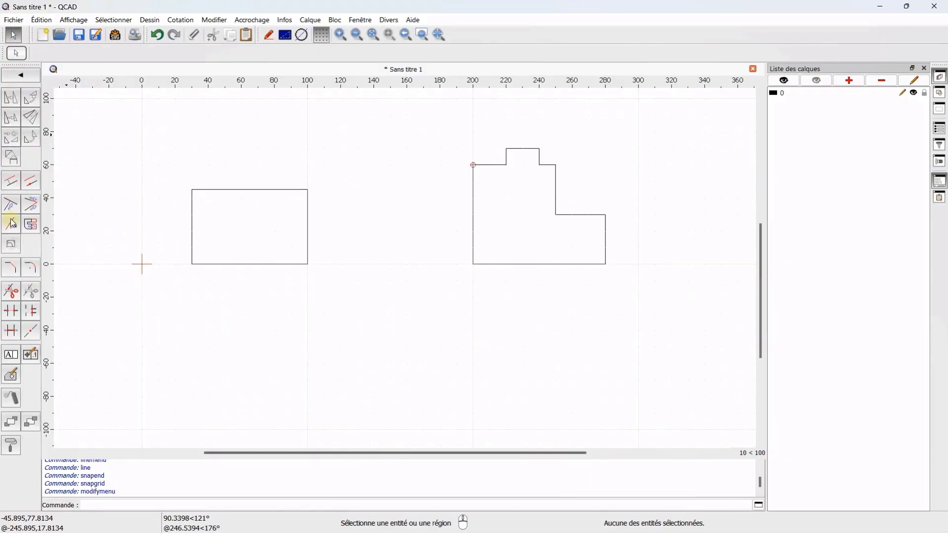
- Start the Offset tool with distance 8 and pick the rectangle
click(11, 183)
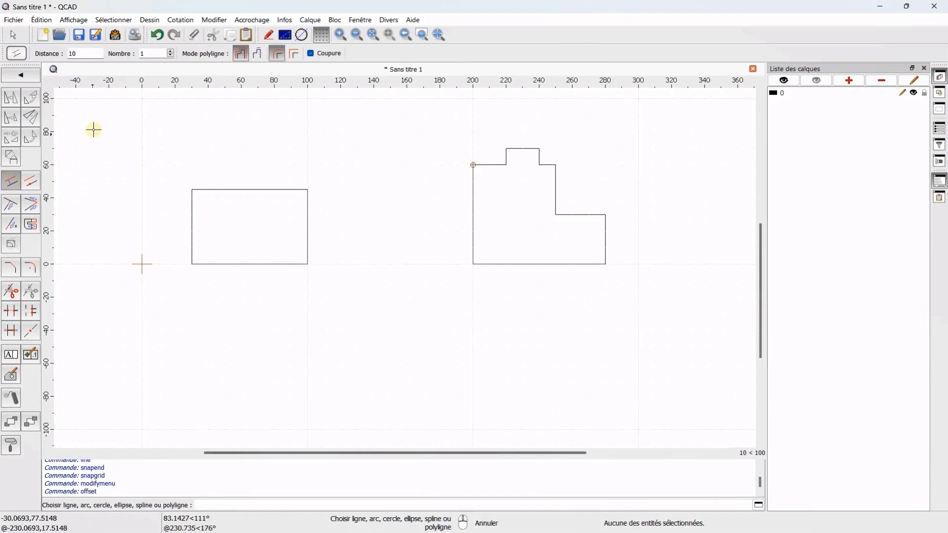
drag(82, 54, 66, 57)
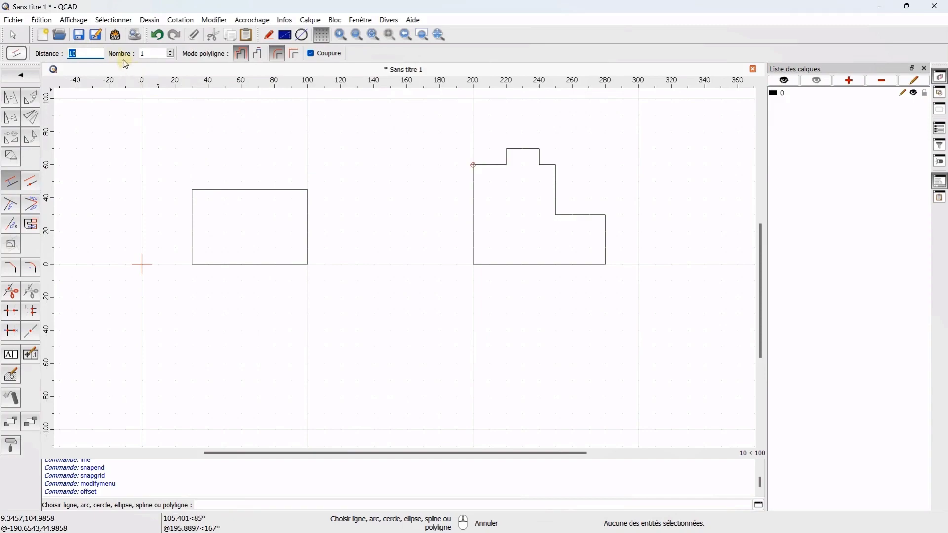
key(Caps_Lock)
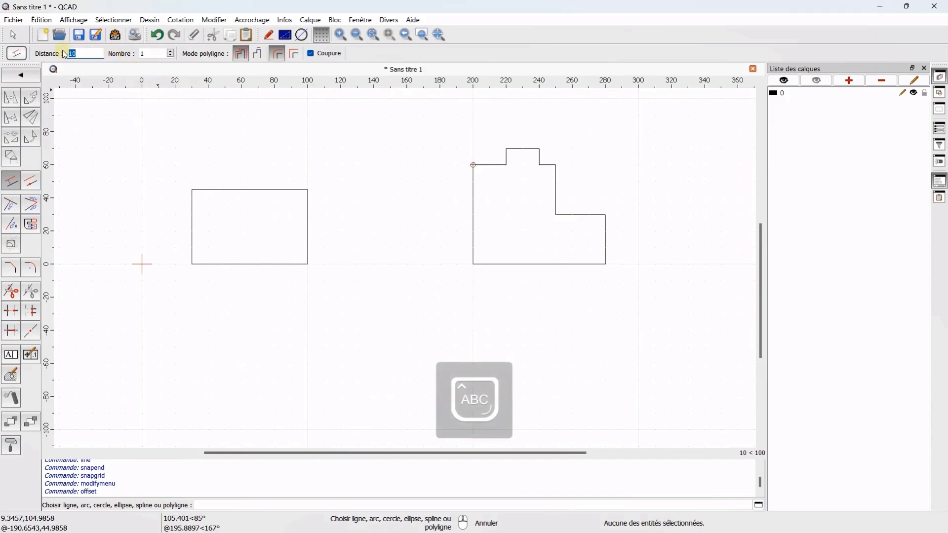
text(8)
key(Caps_Lock)
scroll(216, 210, up, 2)
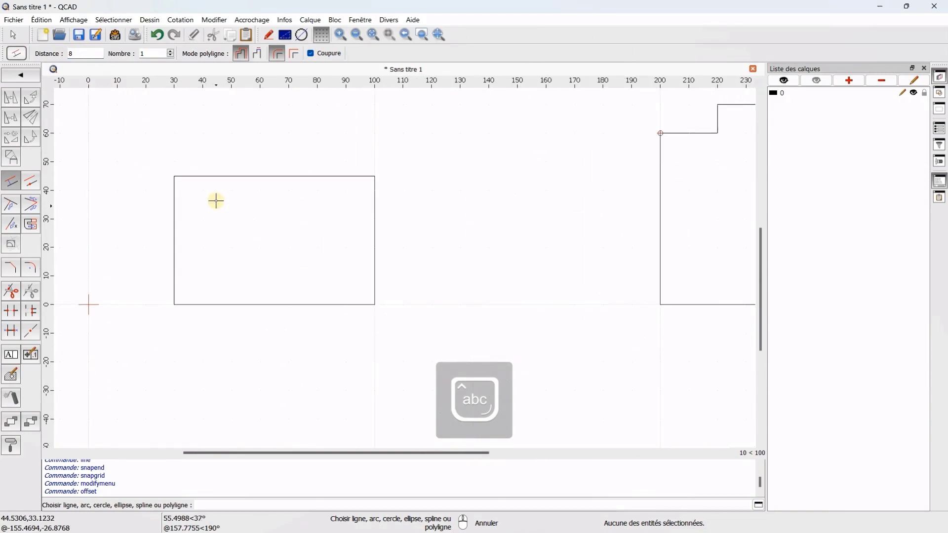
click(211, 176)
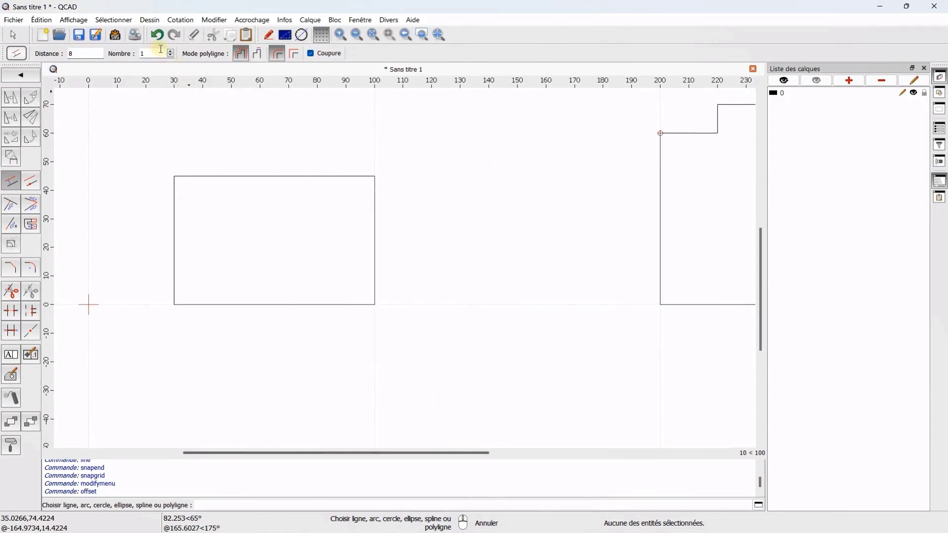
- Place an 8-unit rounded-corner offset outline of the rectangle, then enable Coupure trimming
click(259, 55)
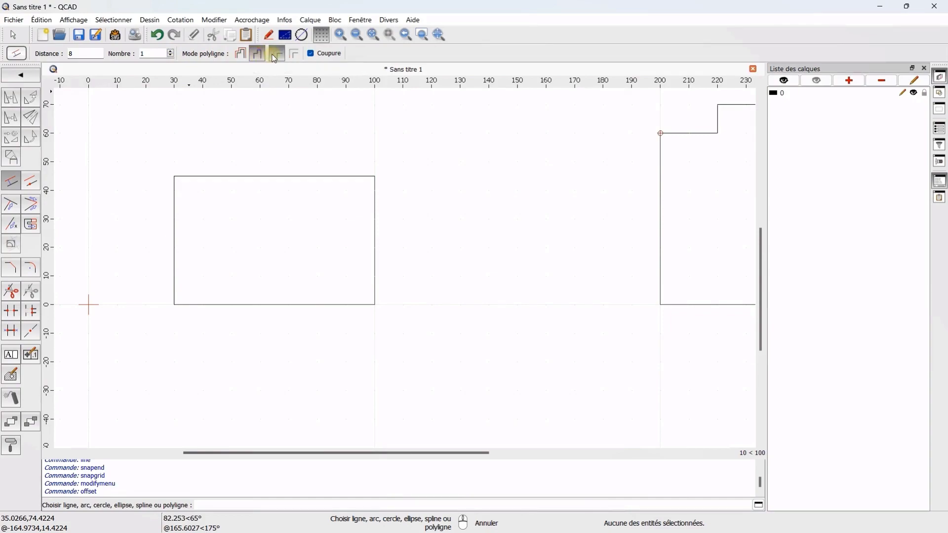
click(240, 56)
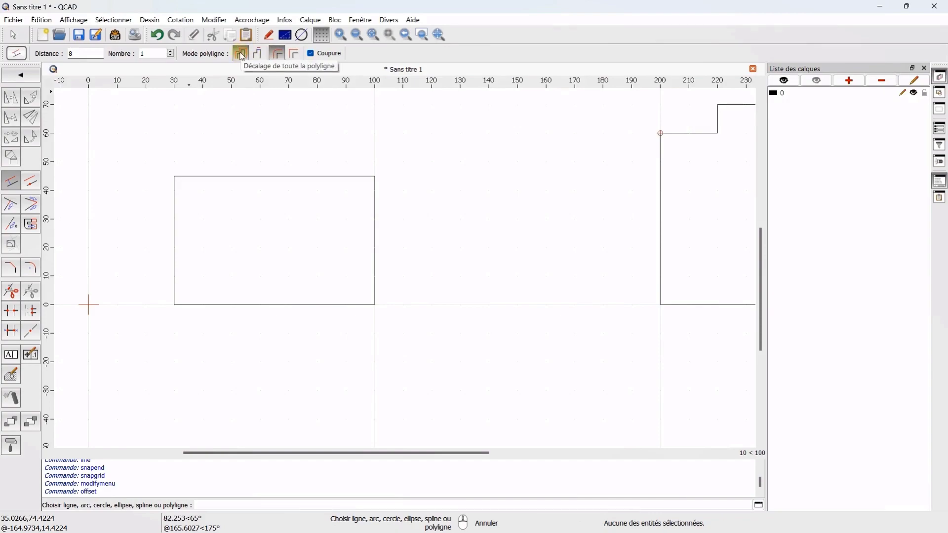
click(278, 53)
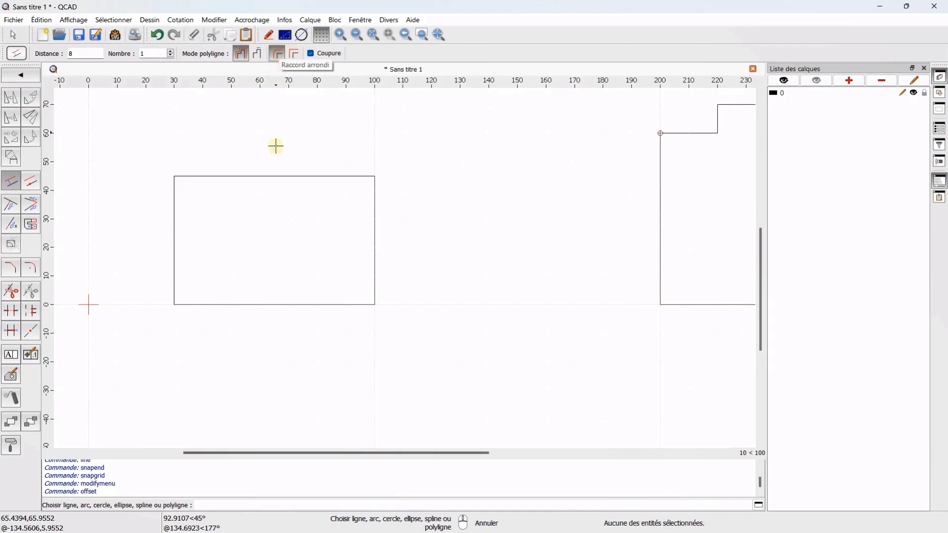
click(277, 179)
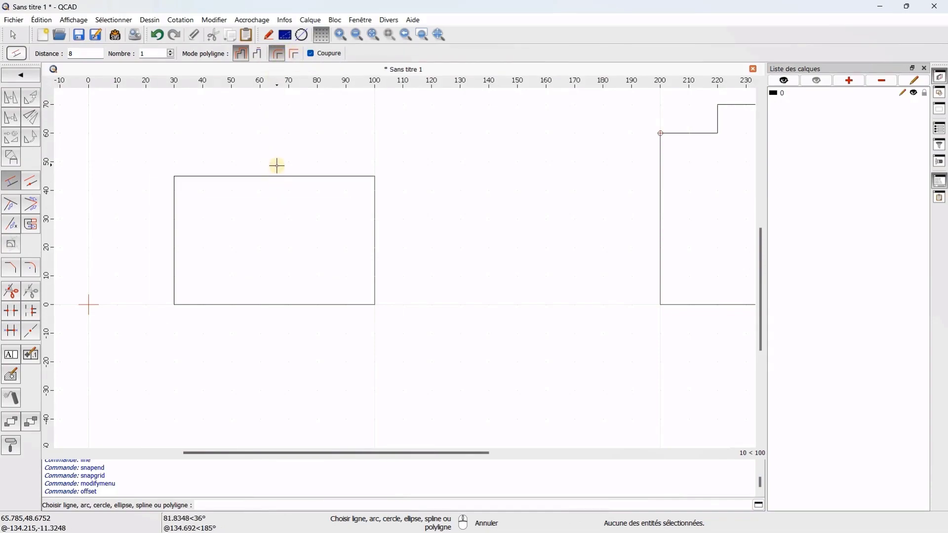
click(295, 55)
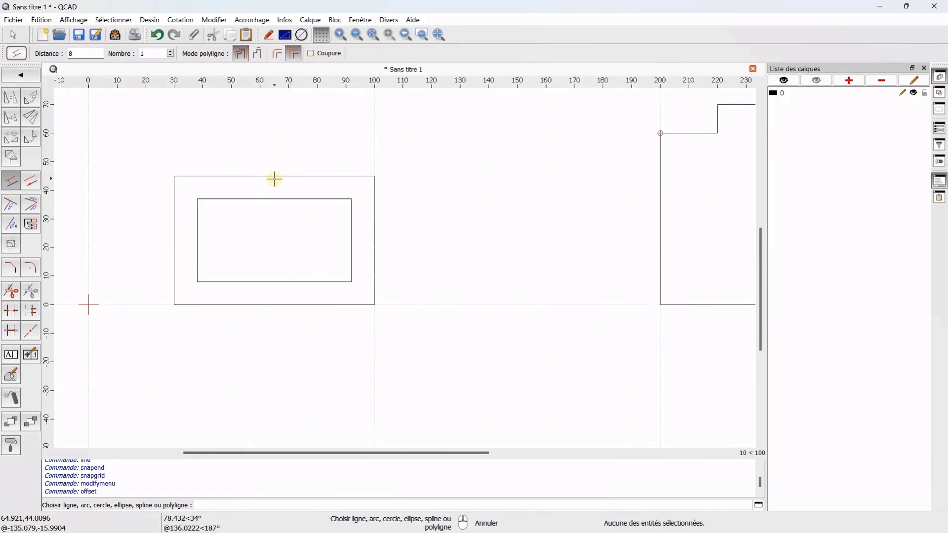
click(311, 53)
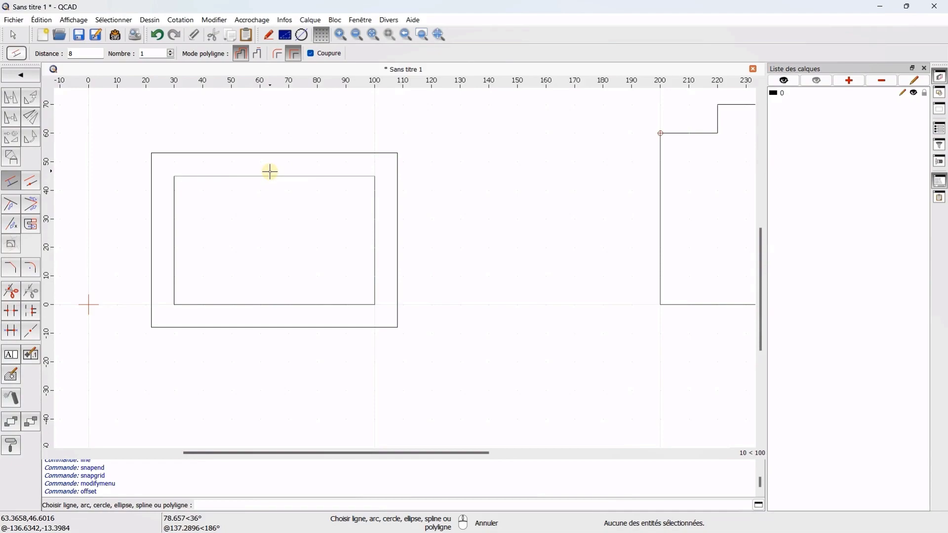
scroll(231, 270, down, 1)
scroll(231, 270, down, 2)
scroll(232, 270, up, 1)
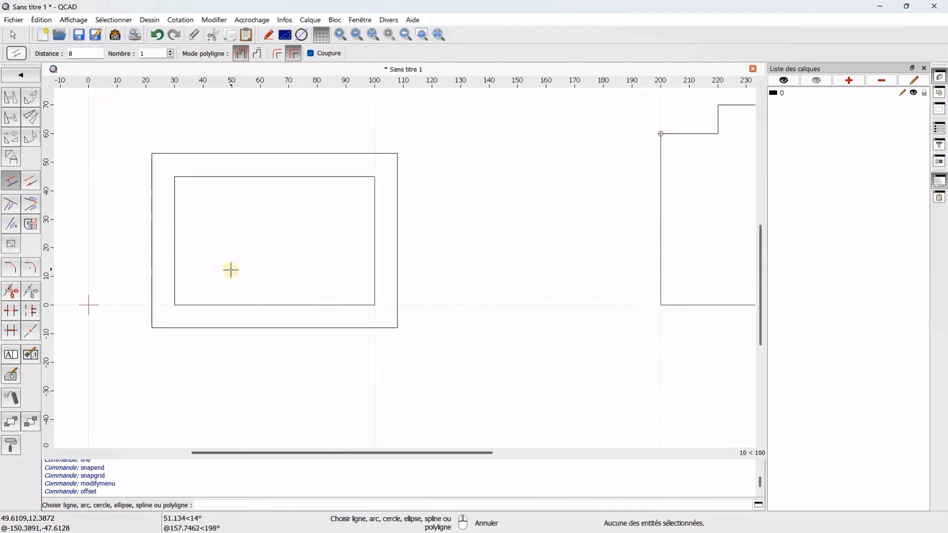
scroll(197, 205, down, 1)
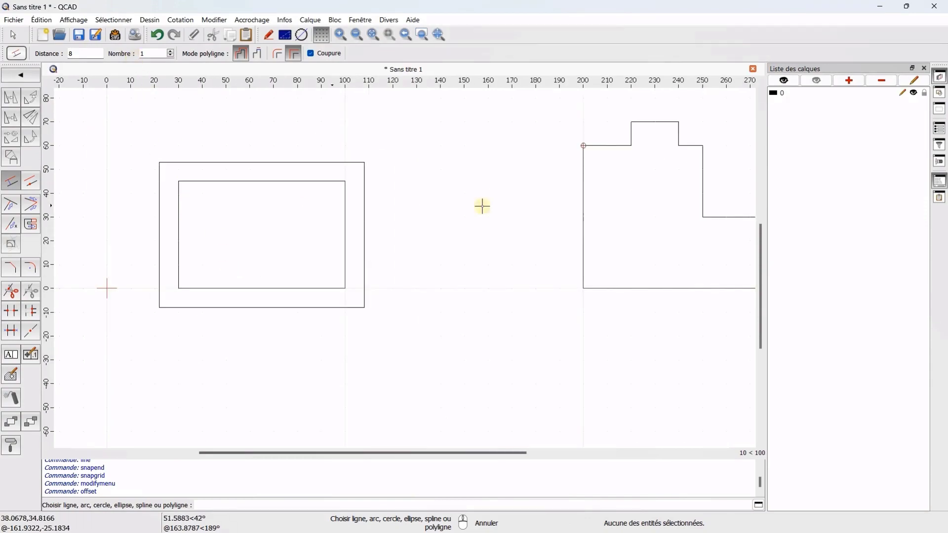
scroll(477, 161, right, 3)
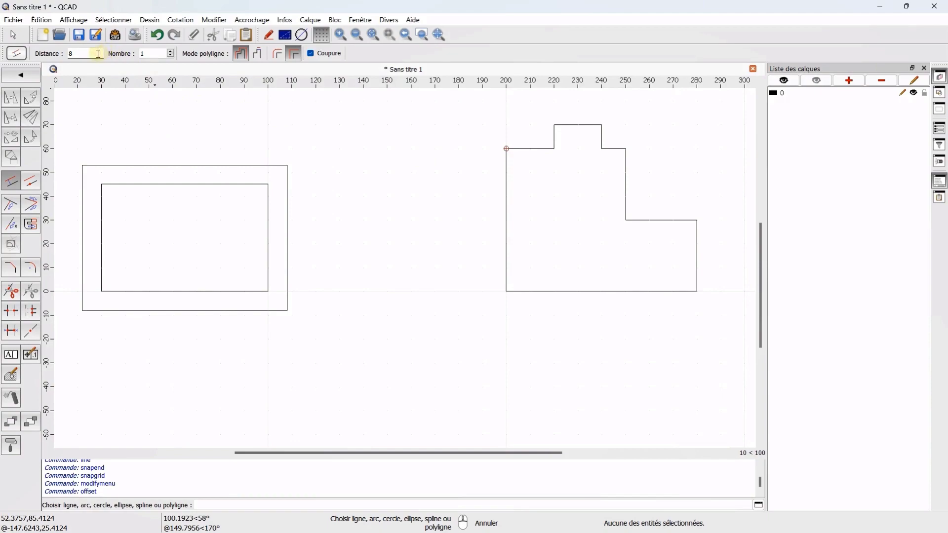
- Offset the stepped shape with distance 4 and Nombre 8, creating eight nested outlines
drag(87, 53, 68, 58)
key(Caps_Lock)
click(172, 56)
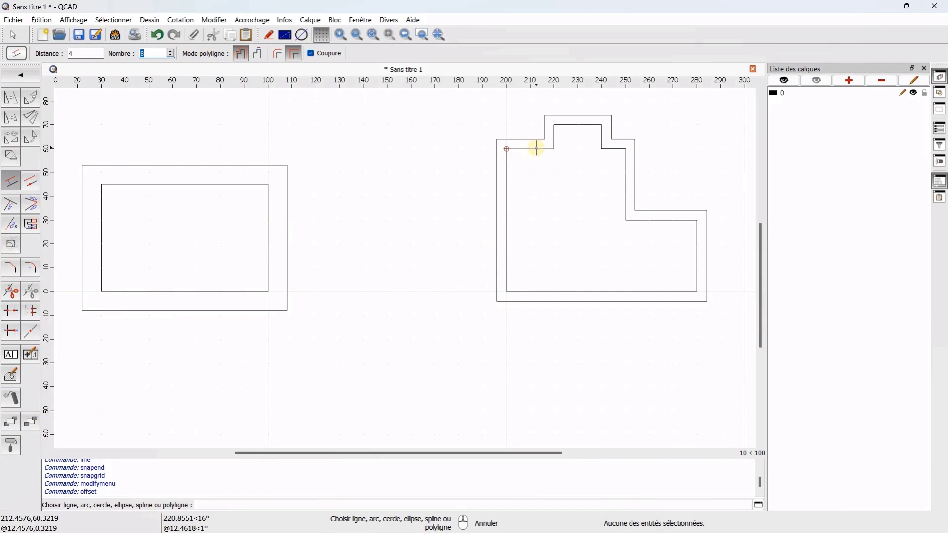
text(8)
middle_drag(535, 163, 364, 201)
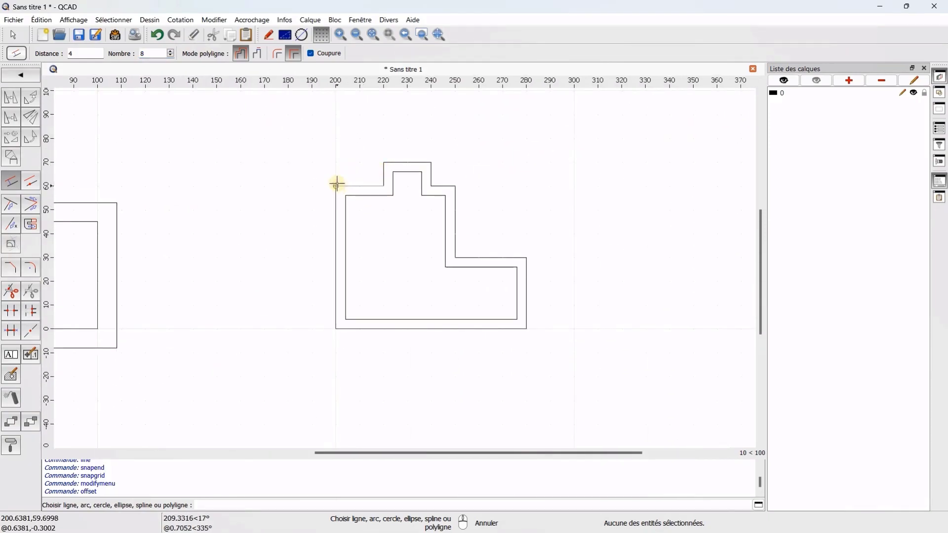
click(89, 53)
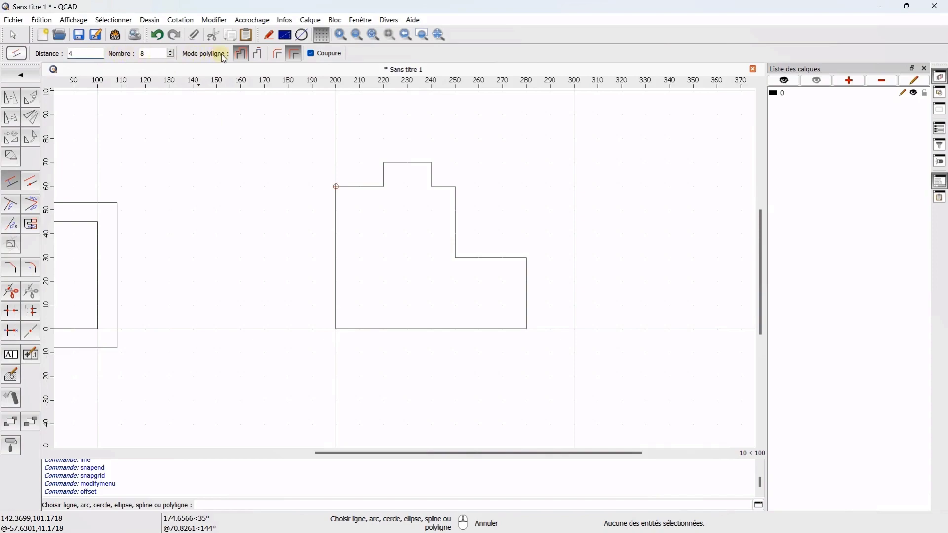
click(349, 156)
- Cancel the offset command and delete every shape in the drawing
scroll(349, 157, down, 3)
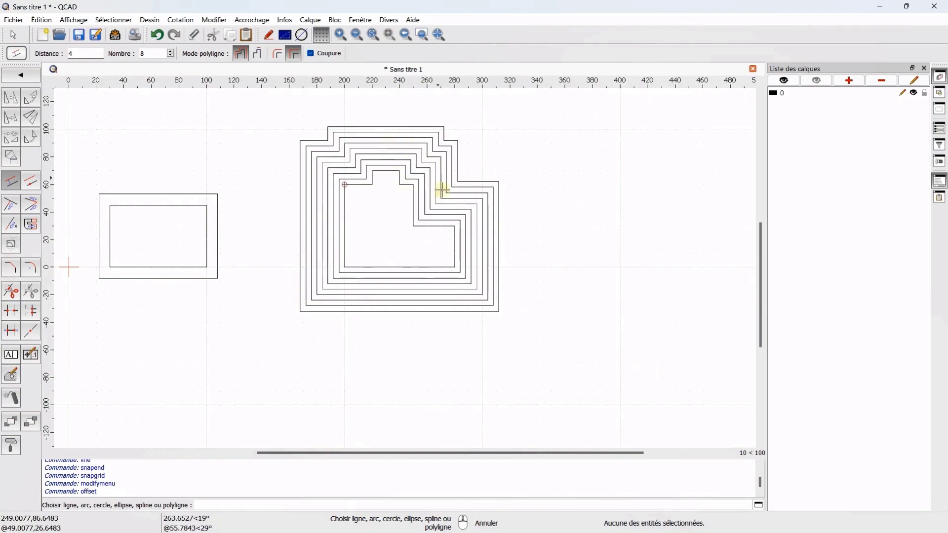
scroll(448, 205, up, 2)
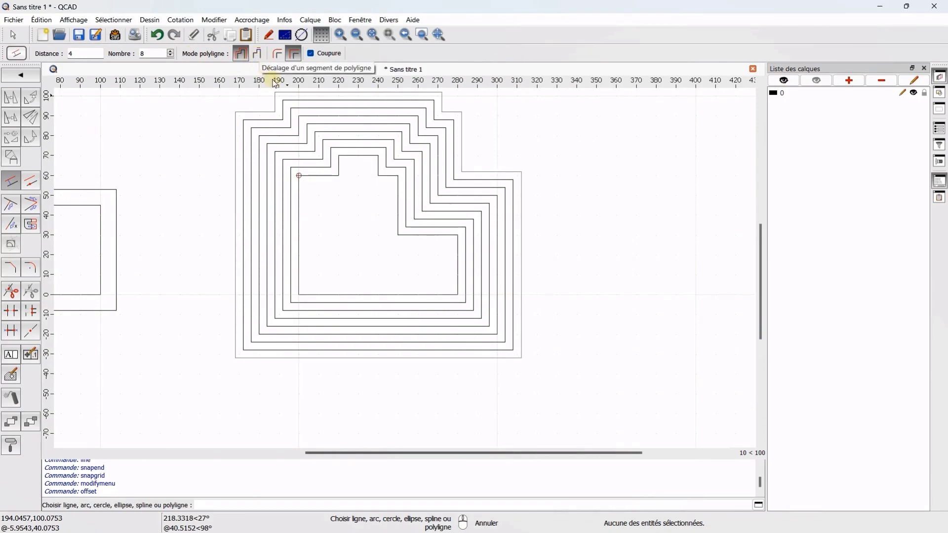
scroll(365, 264, down, 3)
scroll(292, 248, down, 1)
scroll(292, 248, up, 1)
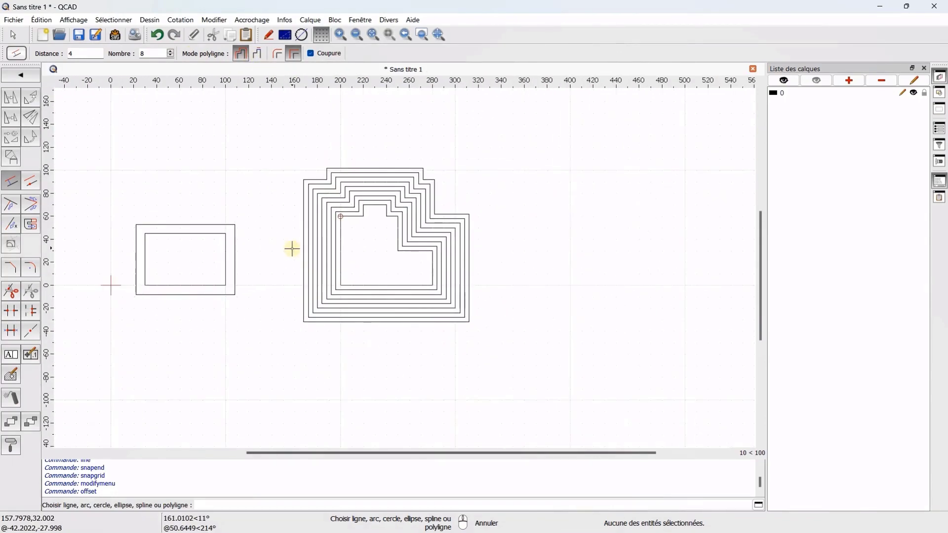
right_click(293, 248)
mouse_move(551, 122)
mouse_down()
mouse_move(83, 371)
mouse_move(76, 387)
mouse_up()
key(Delete)
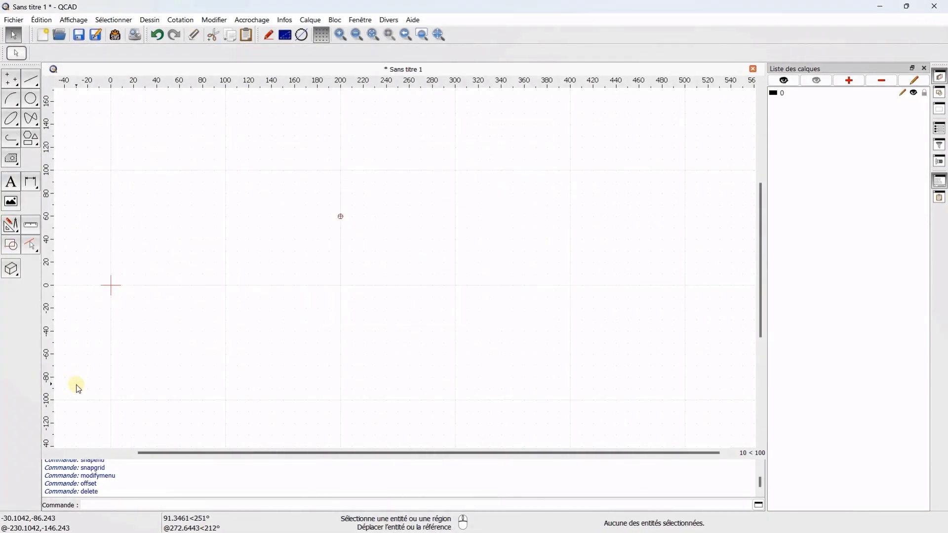
- Draw a vertical line with Line > 2 points from 0,0 up to 0,600
click(30, 83)
scroll(313, 290, down, 2)
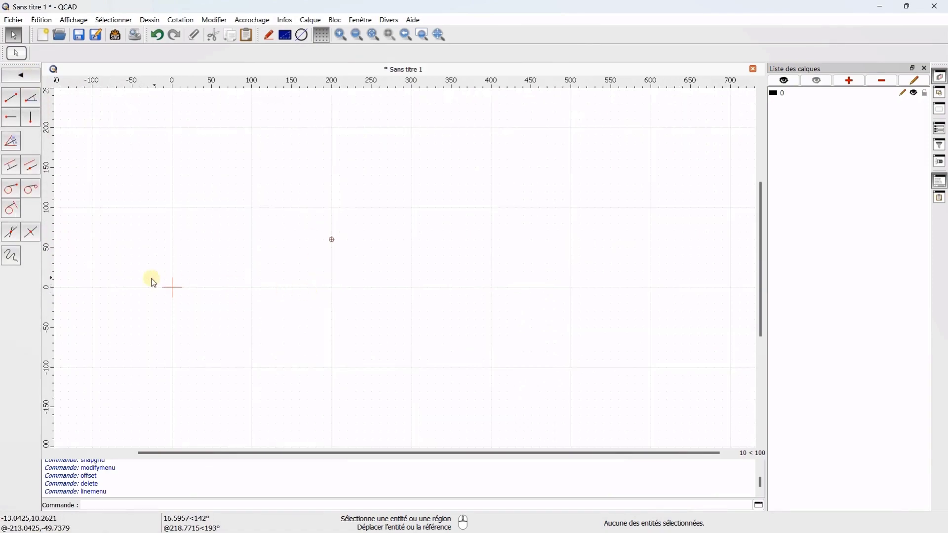
click(11, 98)
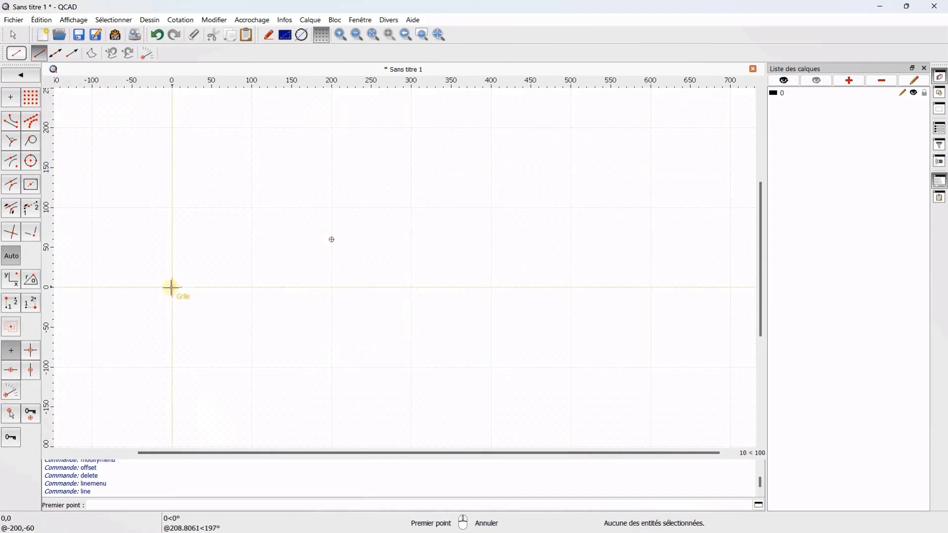
click(172, 288)
scroll(174, 261, down, 1)
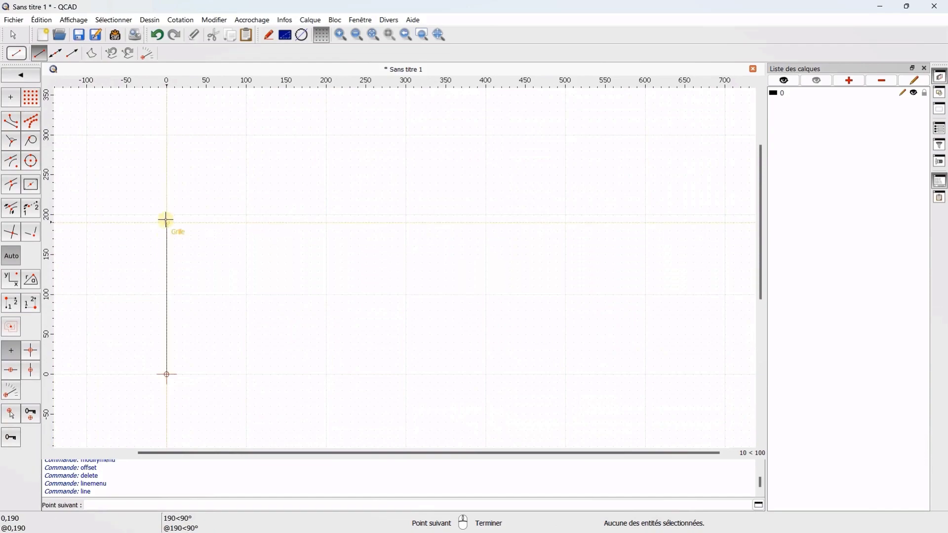
middle_drag(166, 229, 165, 288)
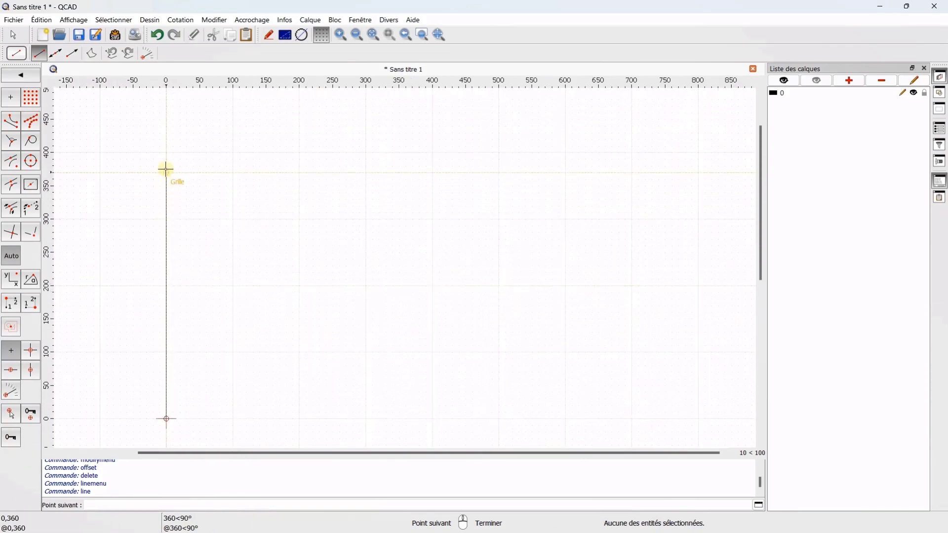
middle_drag(165, 154, 165, 277)
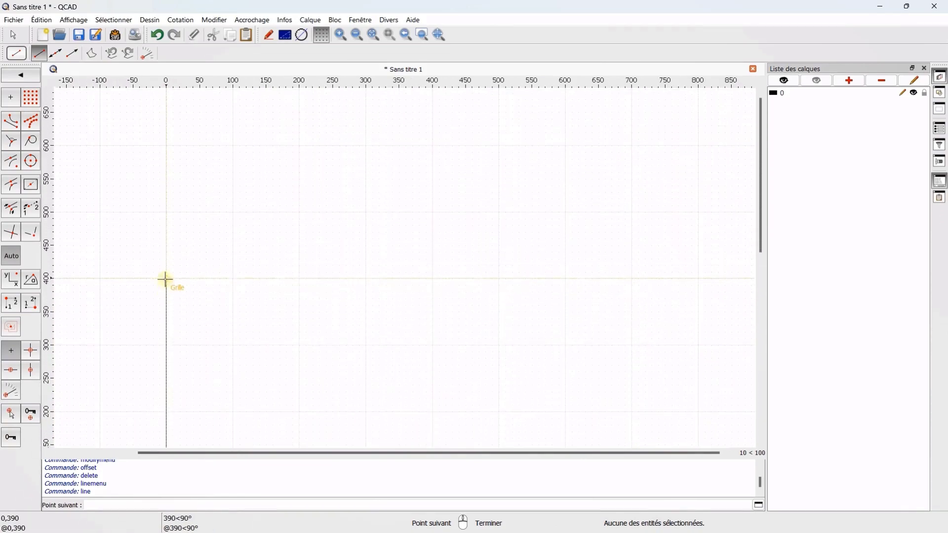
click(165, 147)
middle_drag(604, 144, 409, 155)
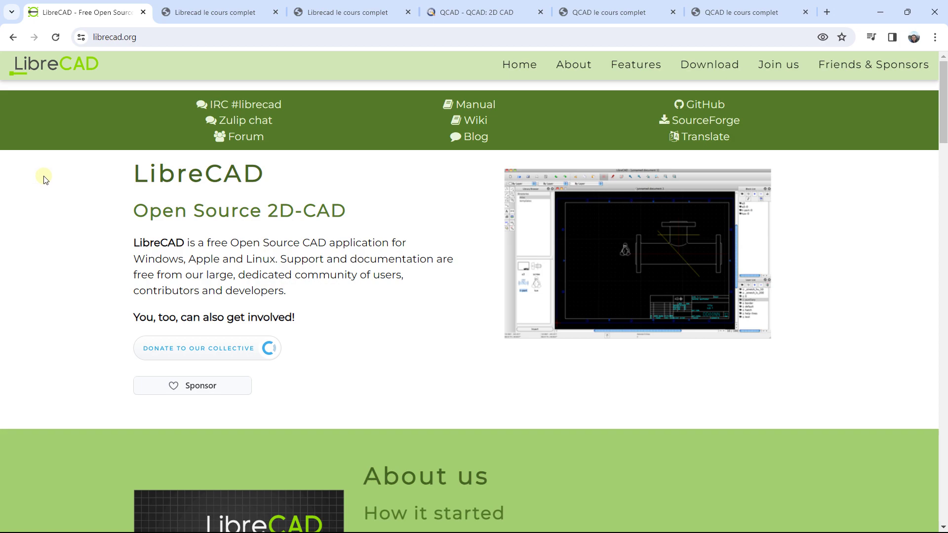
- Open the LibreCAD course page and scroll down to its lesson list
click(350, 18)
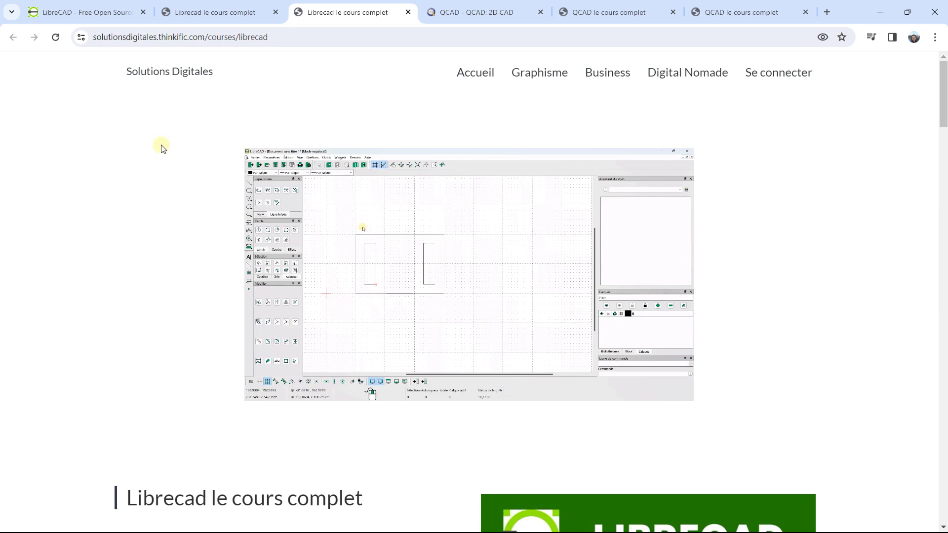
scroll(161, 149, down, 2)
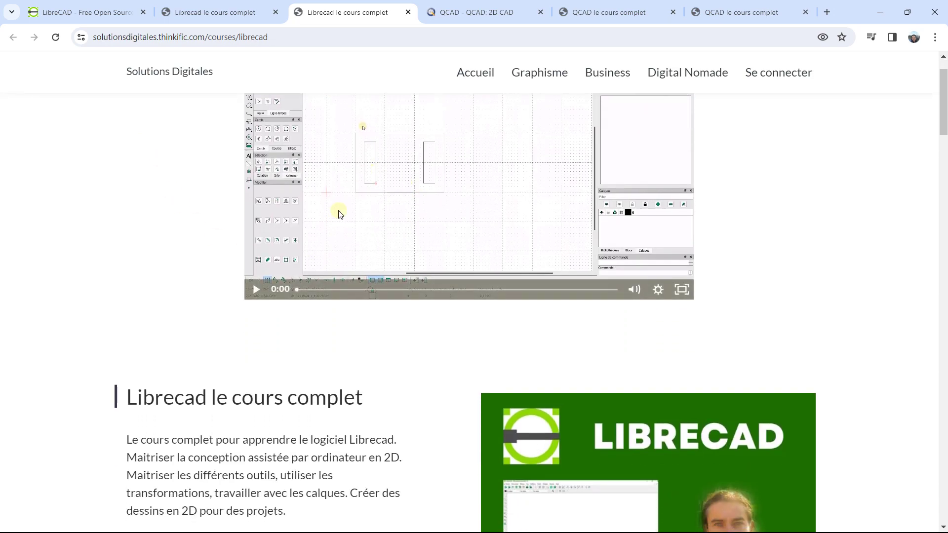
scroll(339, 212, down, 3)
scroll(339, 215, down, 1)
scroll(337, 212, down, 3)
scroll(334, 187, down, 1)
scroll(281, 186, down, 2)
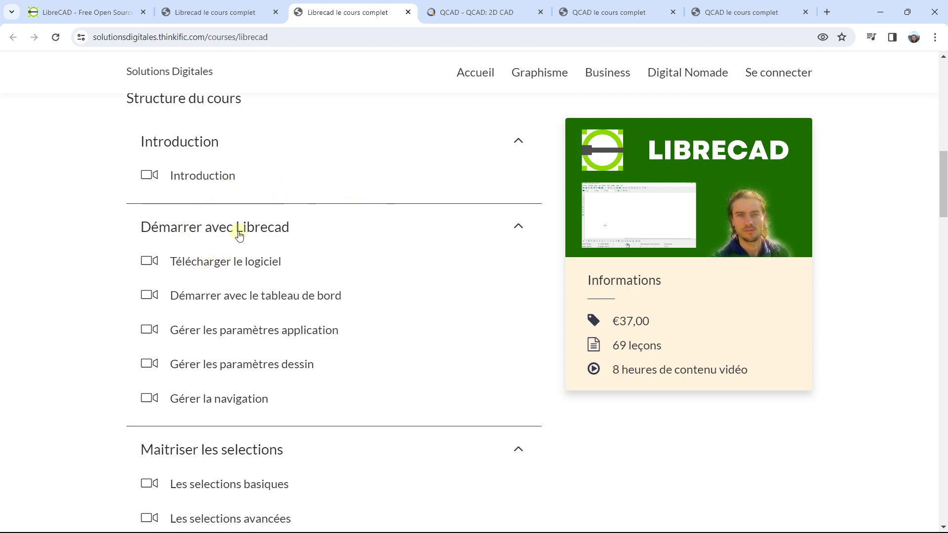
scroll(227, 225, down, 2)
scroll(223, 229, down, 1)
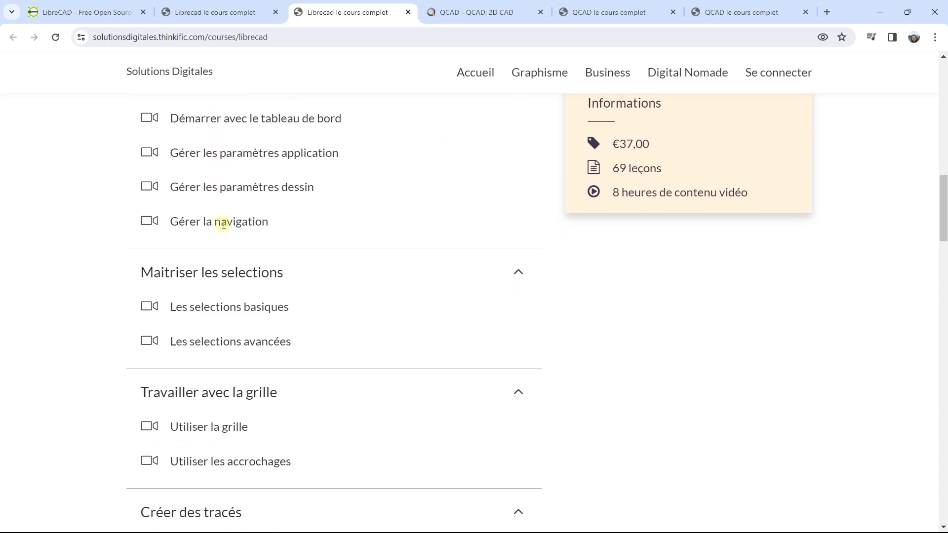
scroll(224, 225, down, 3)
scroll(220, 227, down, 2)
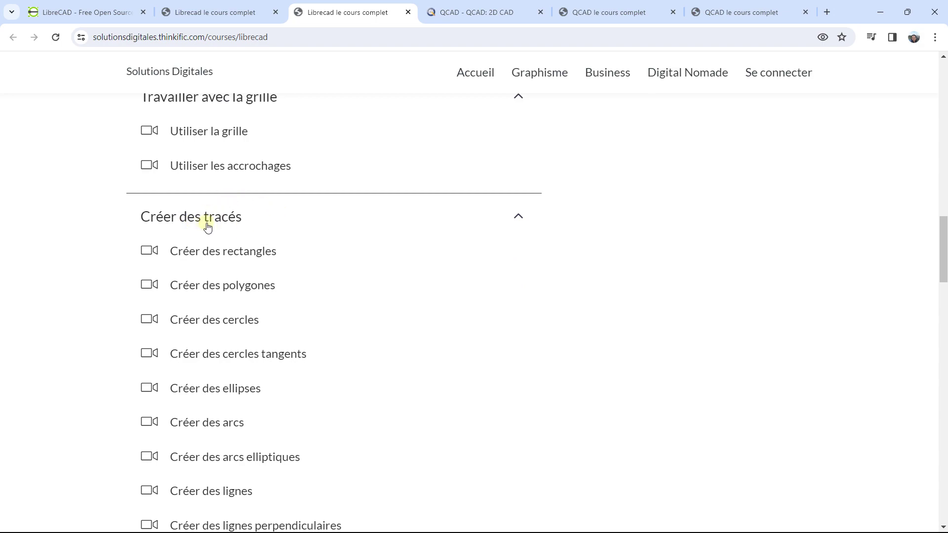
scroll(198, 227, down, 1)
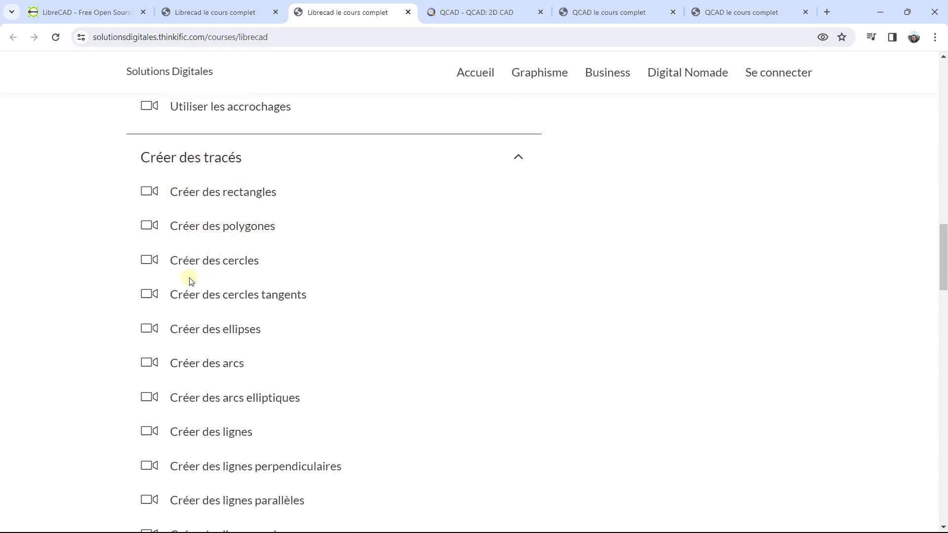
scroll(225, 246, down, 2)
scroll(220, 218, down, 3)
scroll(222, 223, down, 1)
scroll(220, 222, down, 2)
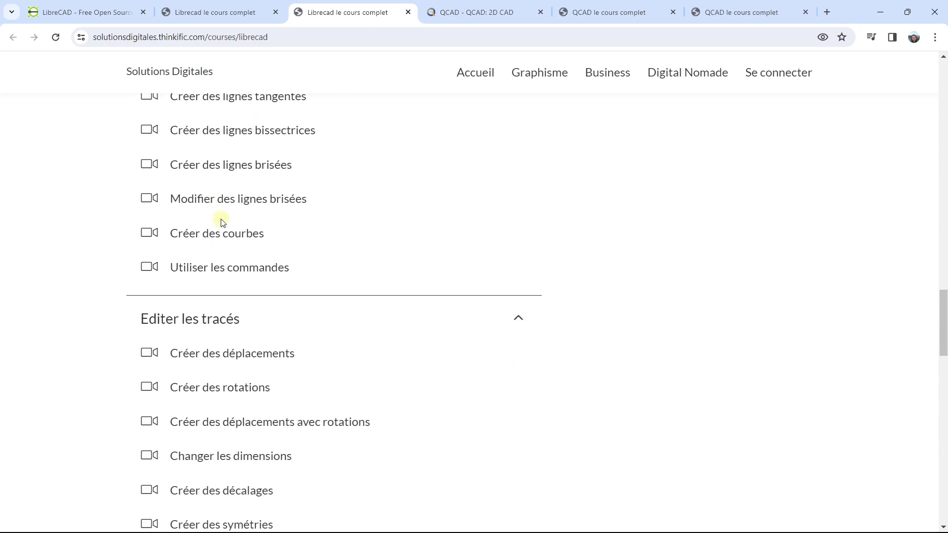
scroll(221, 222, down, 3)
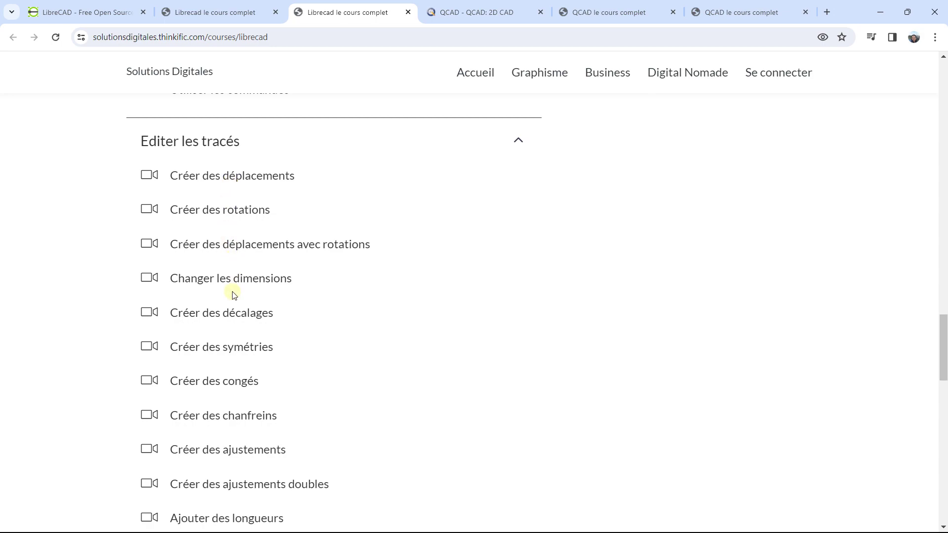
scroll(232, 277, down, 1)
scroll(228, 254, down, 2)
scroll(230, 256, down, 2)
scroll(231, 258, down, 3)
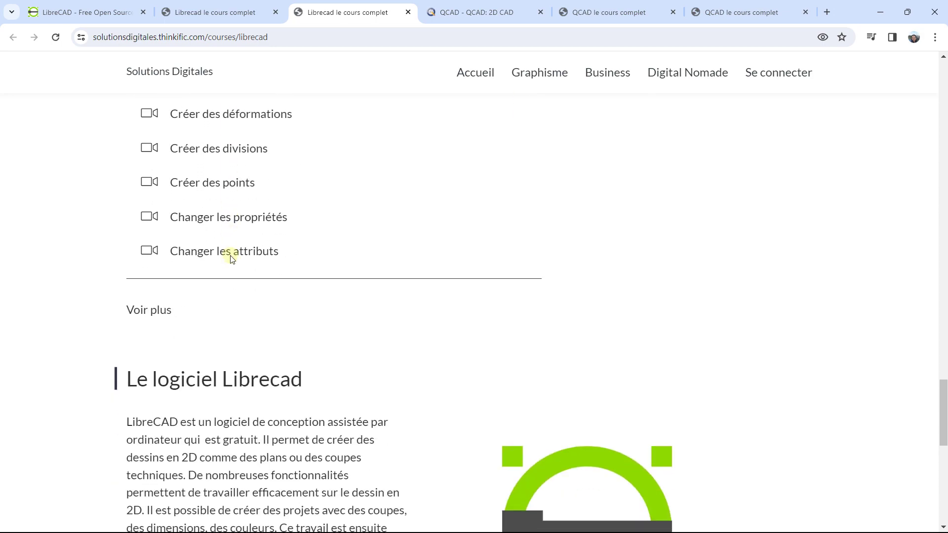
scroll(223, 241, up, 4)
scroll(222, 241, up, 6)
scroll(222, 241, down, 6)
scroll(188, 291, down, 2)
scroll(158, 321, down, 2)
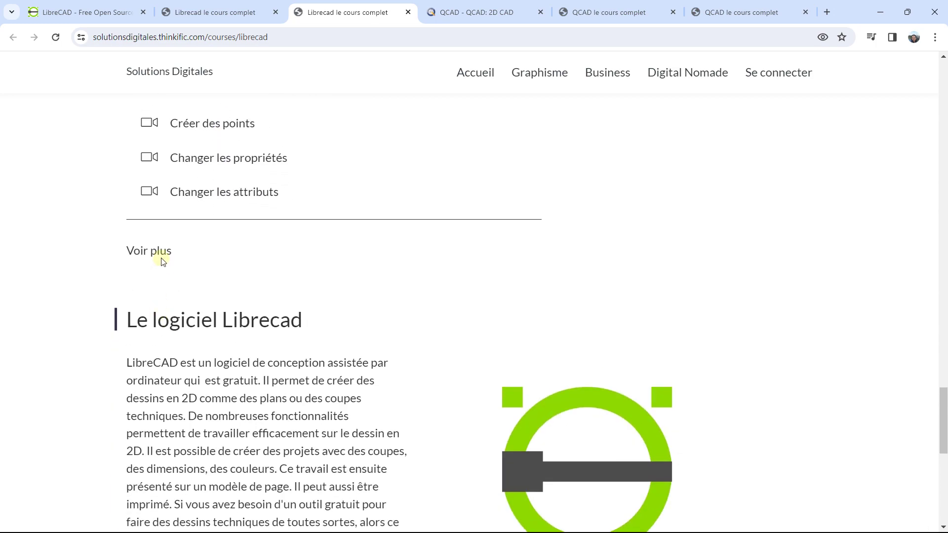
- Expand the lesson list with 'Voir plus' and scroll through all lessons
click(161, 254)
scroll(205, 304, down, 1)
scroll(205, 305, down, 4)
scroll(203, 301, down, 4)
scroll(205, 296, down, 2)
scroll(214, 267, down, 3)
scroll(222, 239, up, 2)
scroll(222, 235, down, 2)
scroll(222, 235, down, 1)
scroll(224, 235, down, 1)
scroll(223, 235, down, 2)
scroll(237, 235, down, 3)
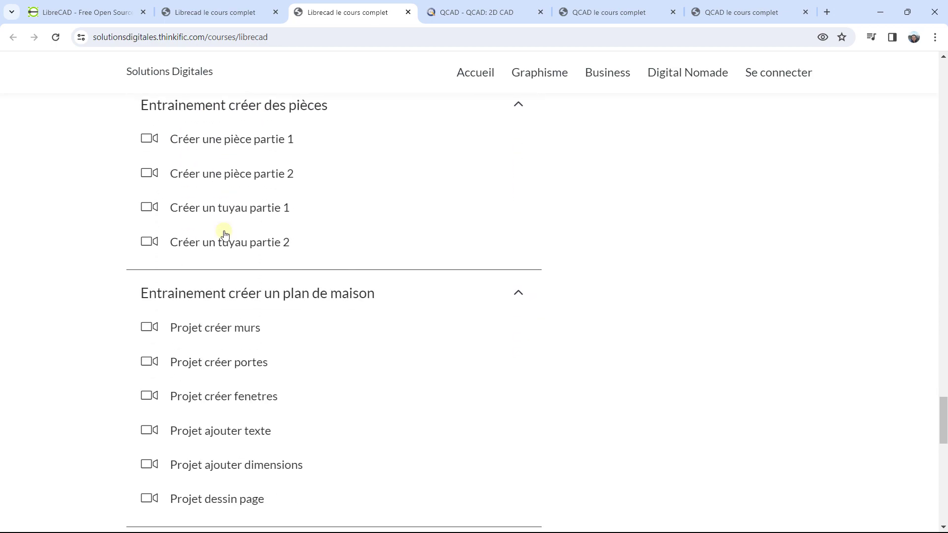
scroll(232, 232, down, 4)
- Collapse the list with 'Voir moins' and move to the QCAD course page
click(138, 370)
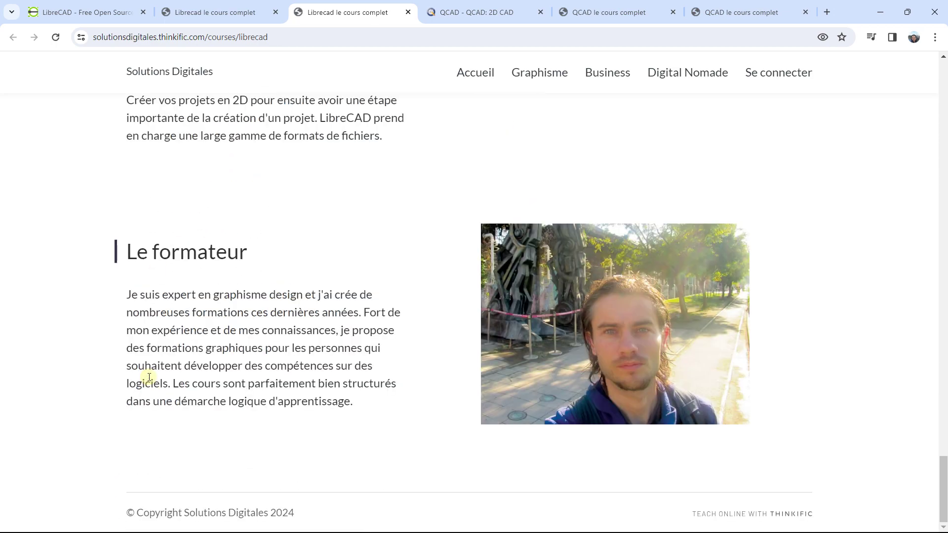
scroll(341, 158, up, 2)
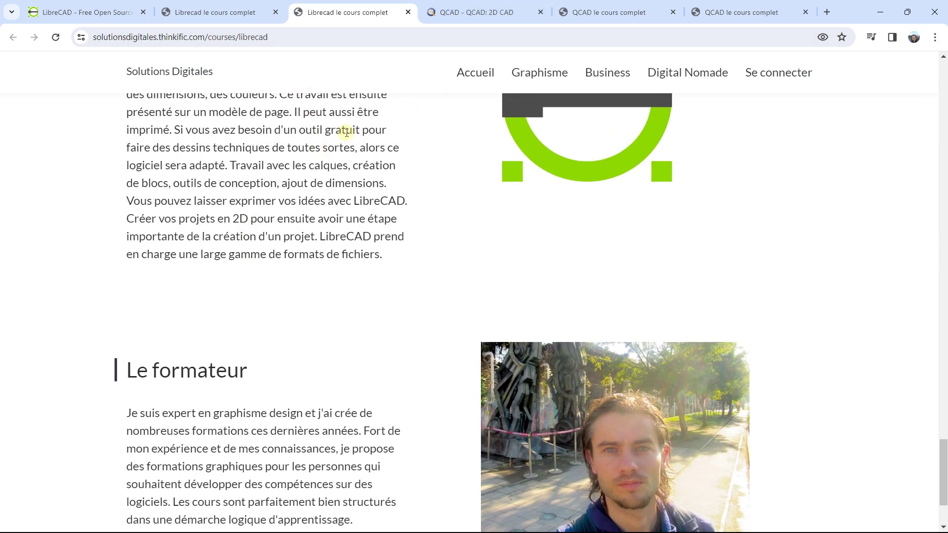
click(728, 17)
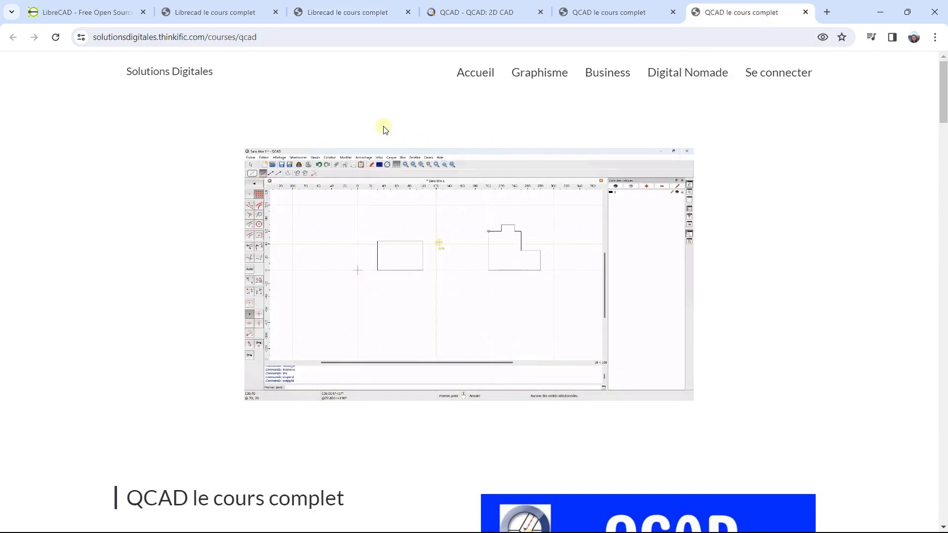
- Scroll through the 'QCAD le cours complet' course page to review its description and lessons
scroll(120, 223, down, 2)
scroll(120, 223, down, 2)
scroll(120, 223, up, 4)
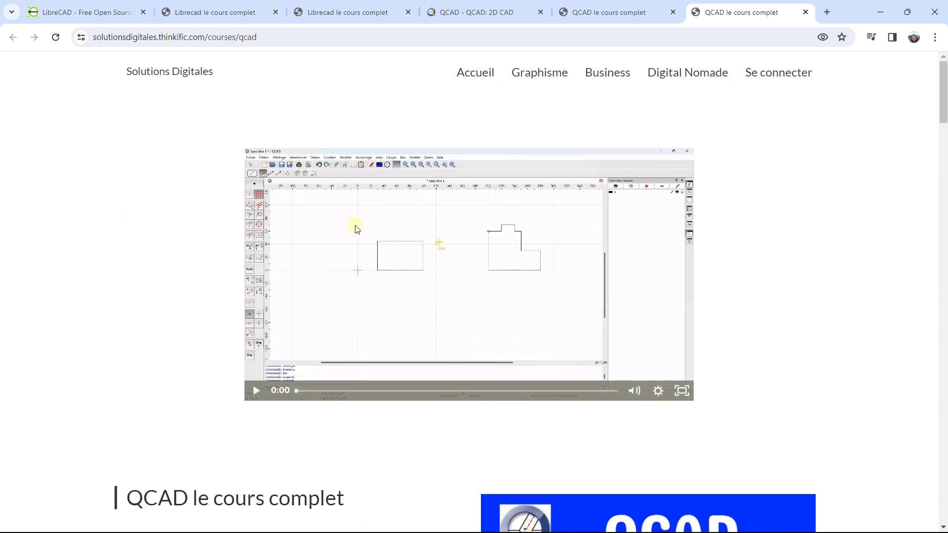
scroll(369, 255, down, 4)
scroll(366, 256, down, 1)
scroll(371, 252, down, 2)
scroll(369, 251, down, 3)
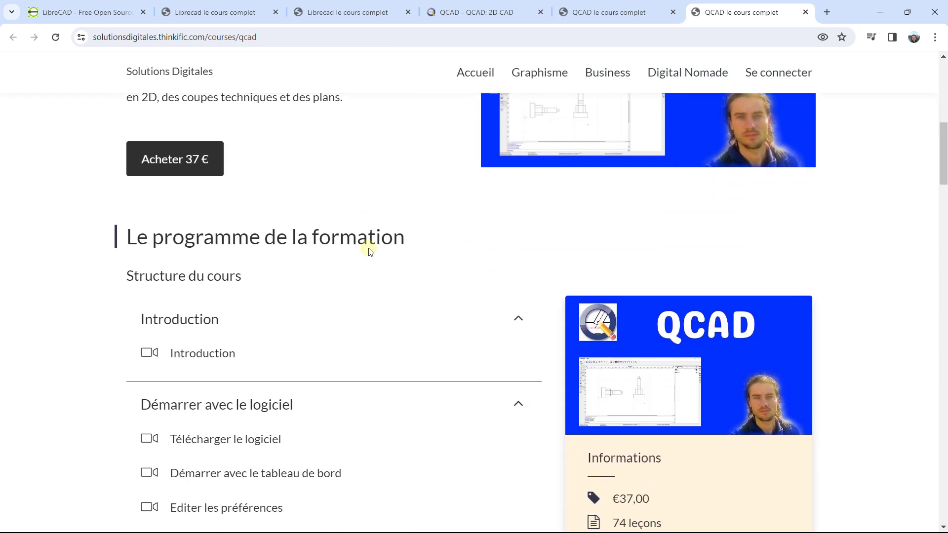
scroll(254, 252, down, 1)
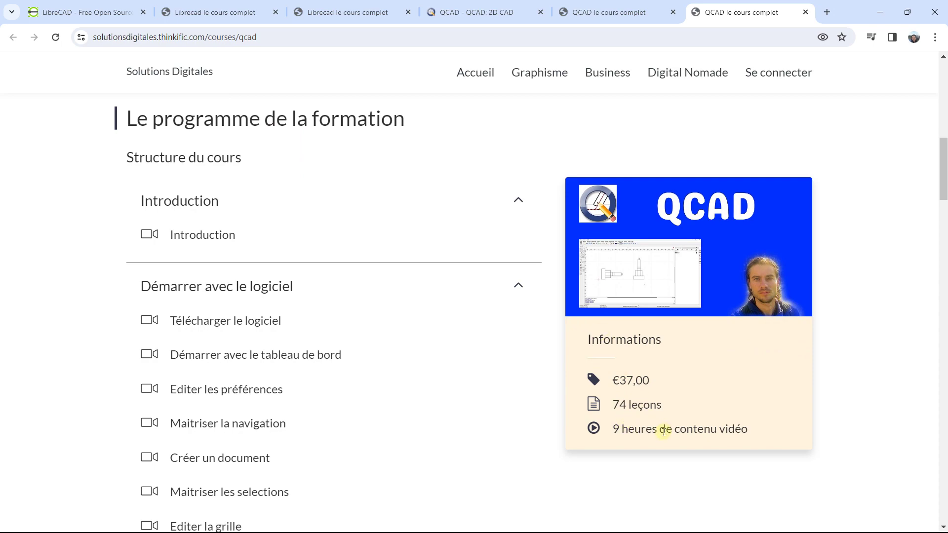
scroll(239, 250, down, 1)
scroll(232, 199, down, 2)
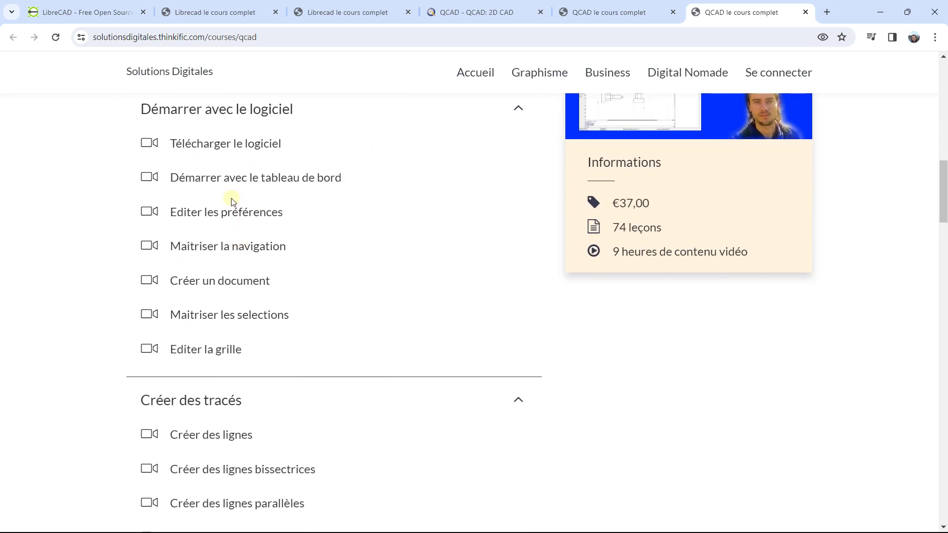
scroll(262, 214, up, 1)
scroll(265, 213, down, 5)
scroll(265, 213, down, 2)
scroll(266, 212, down, 2)
scroll(265, 213, down, 2)
scroll(265, 210, down, 2)
scroll(246, 227, down, 3)
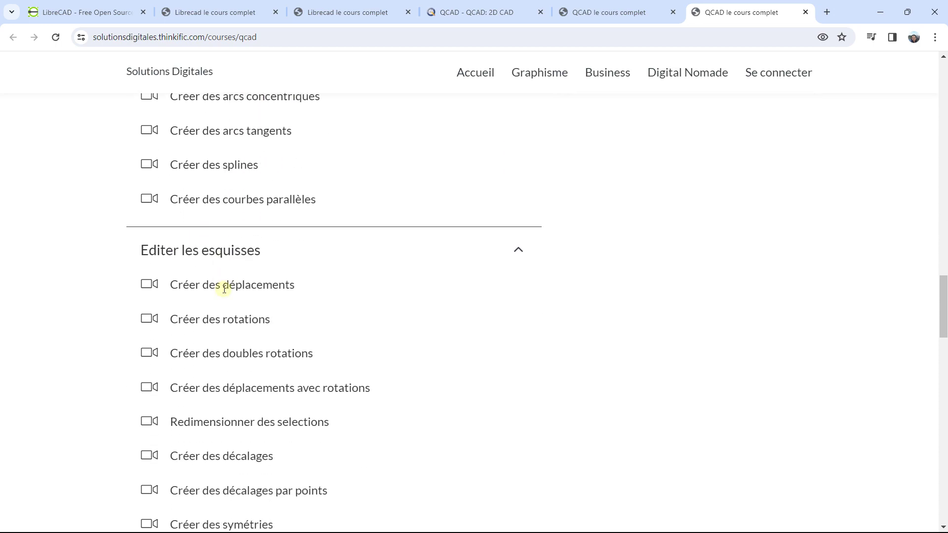
scroll(242, 254, up, 3)
scroll(239, 252, up, 5)
scroll(239, 252, up, 2)
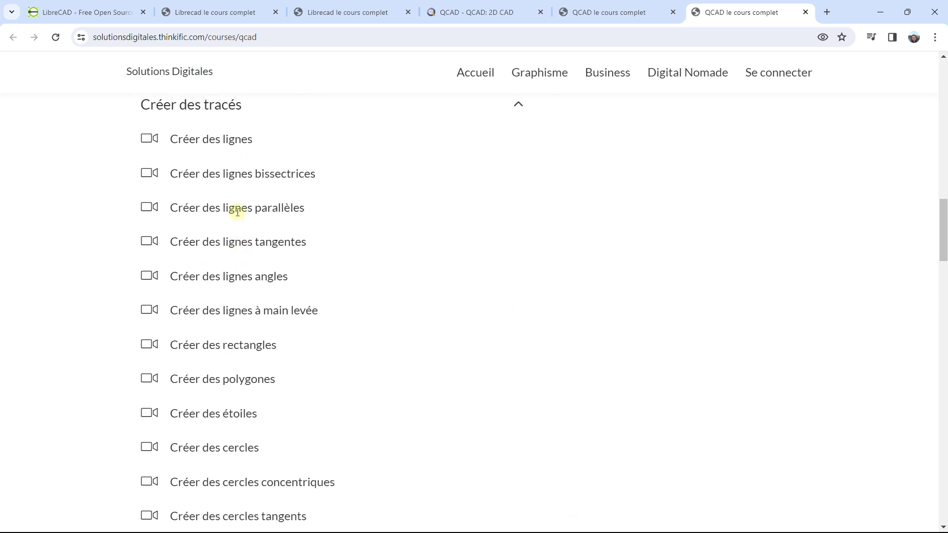
scroll(232, 228, up, 2)
scroll(218, 324, down, 2)
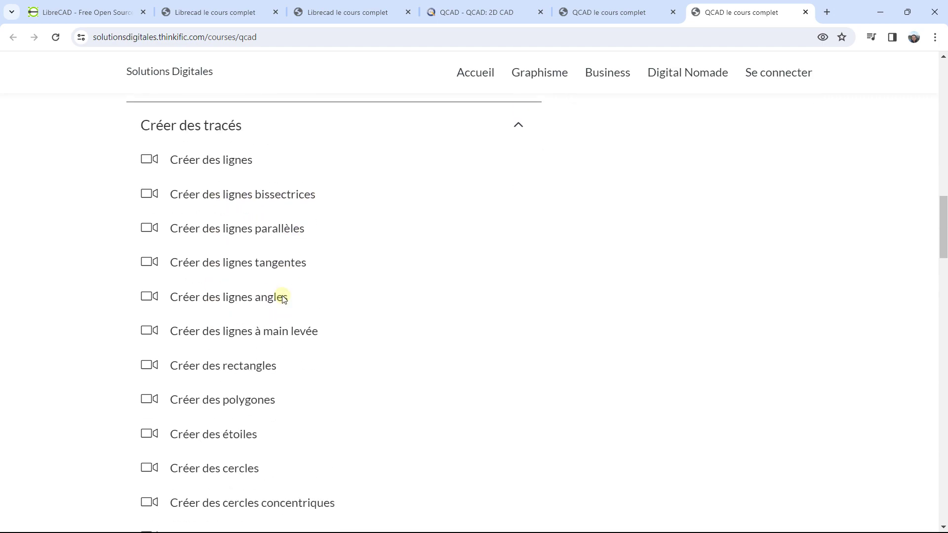
scroll(218, 324, down, 6)
scroll(219, 324, down, 3)
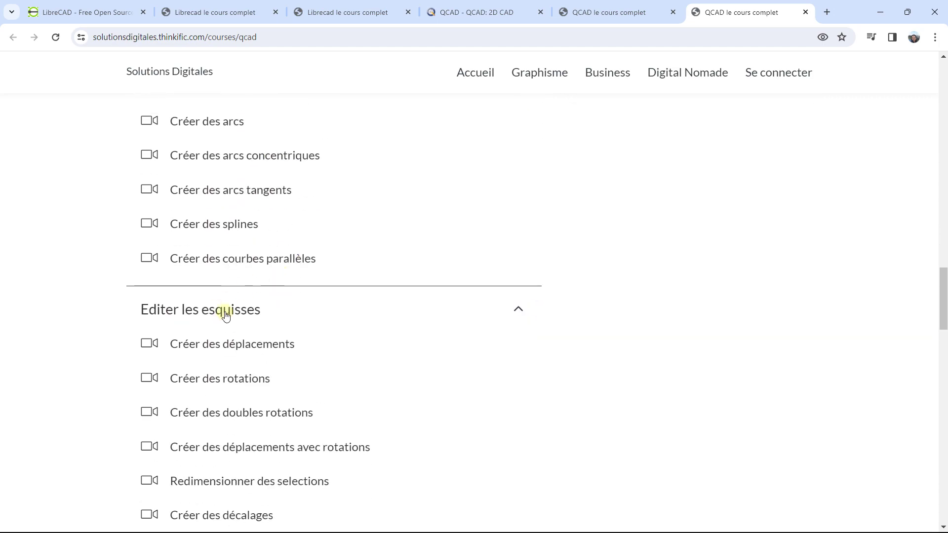
scroll(226, 312, down, 1)
scroll(227, 311, down, 2)
scroll(227, 306, down, 8)
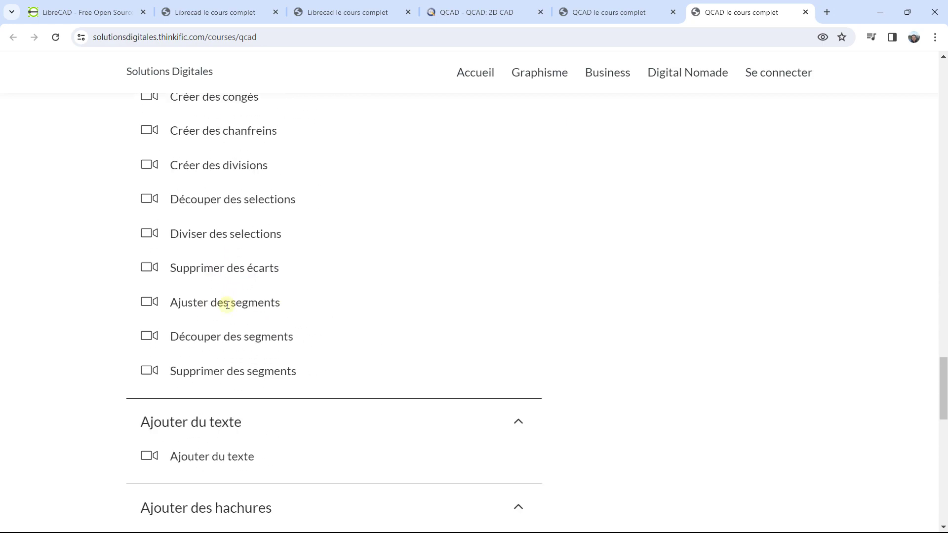
scroll(228, 305, down, 3)
- Expand the full QCAD lesson list with 'Voir plus', scroll to the footer, then return to the LibreCAD page
click(174, 409)
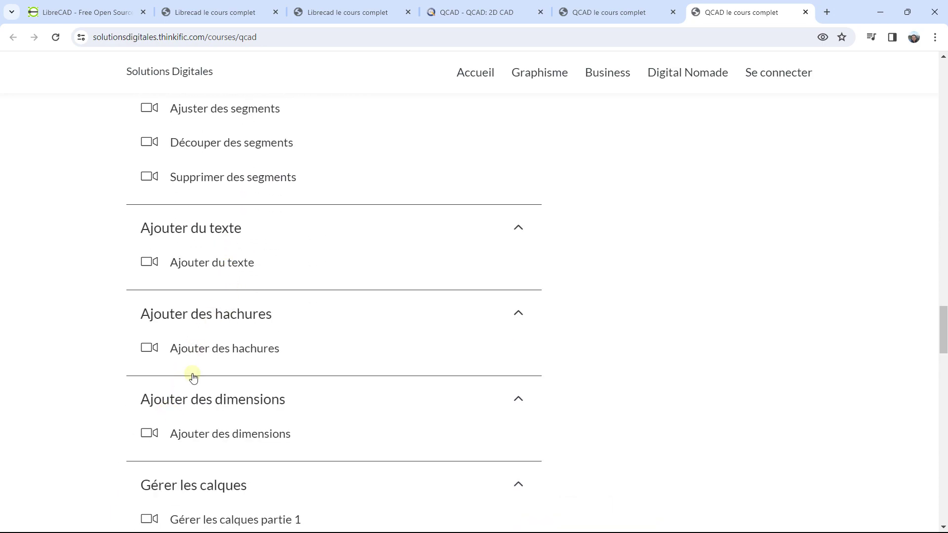
scroll(207, 355, down, 4)
scroll(239, 262, down, 3)
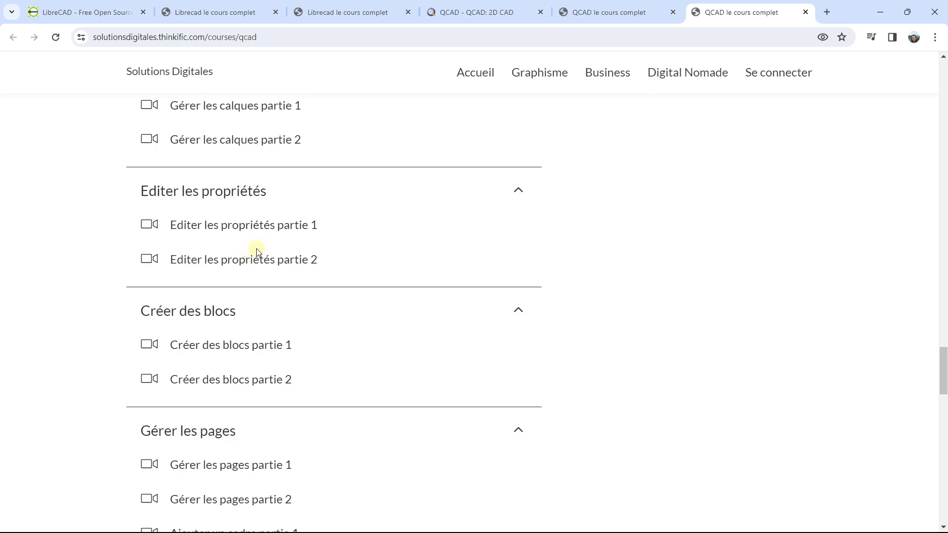
scroll(255, 248, down, 1)
scroll(256, 247, down, 3)
scroll(256, 247, down, 2)
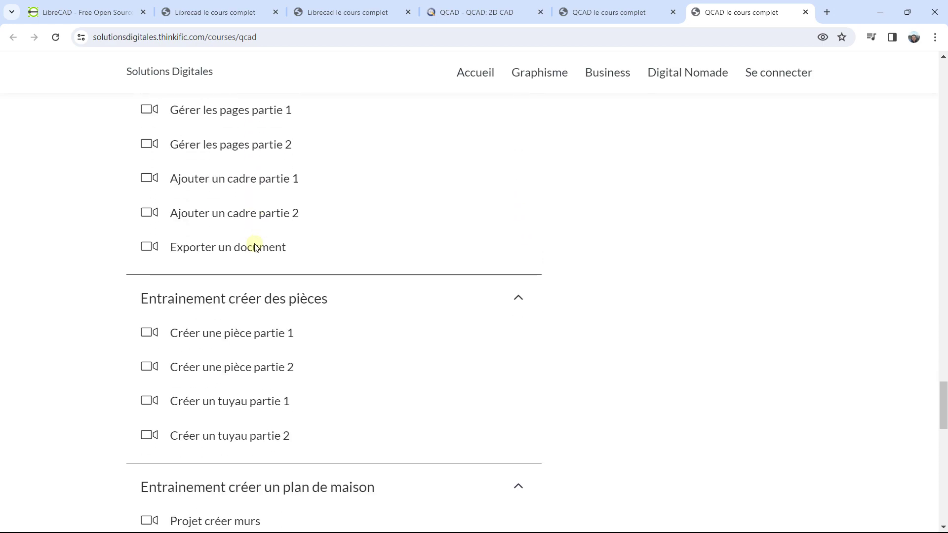
scroll(255, 246, down, 3)
scroll(256, 247, down, 3)
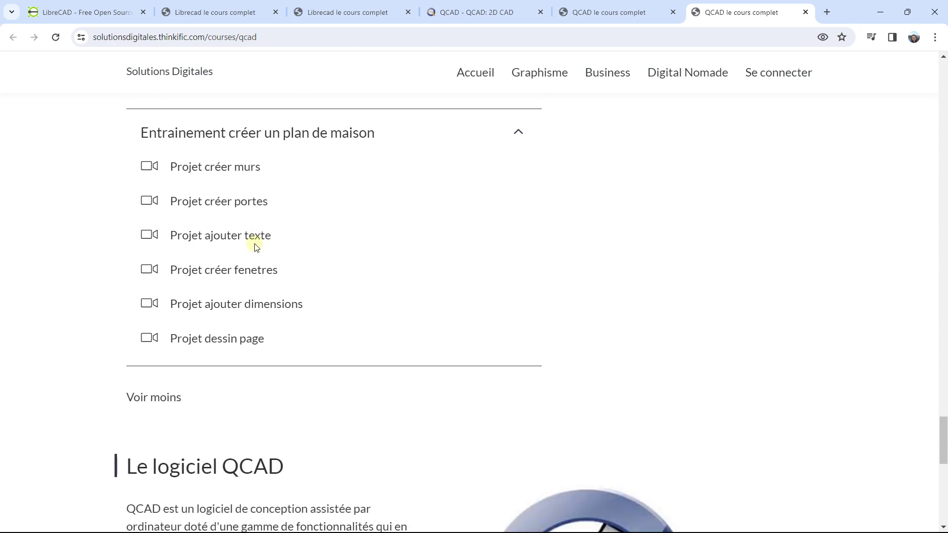
scroll(255, 247, up, 1)
scroll(256, 247, down, 2)
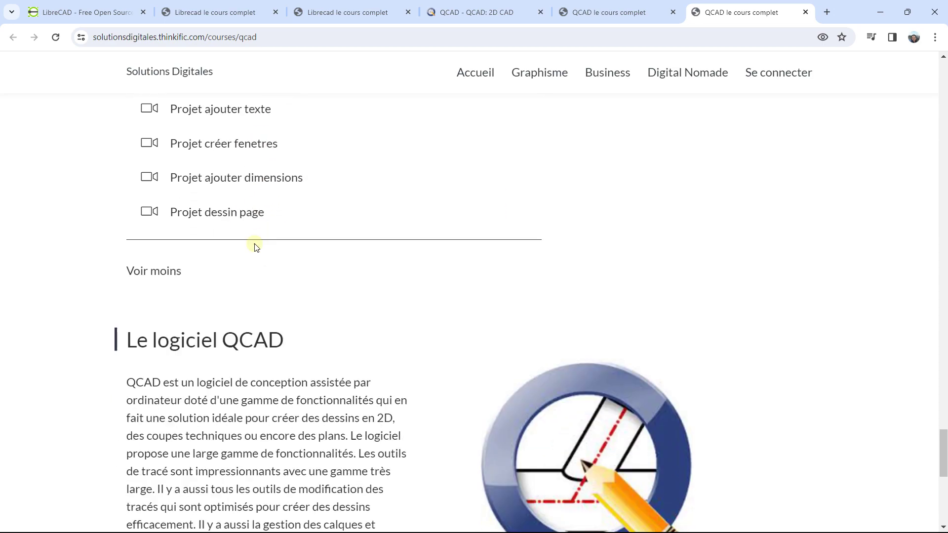
scroll(256, 247, down, 4)
scroll(256, 247, down, 4)
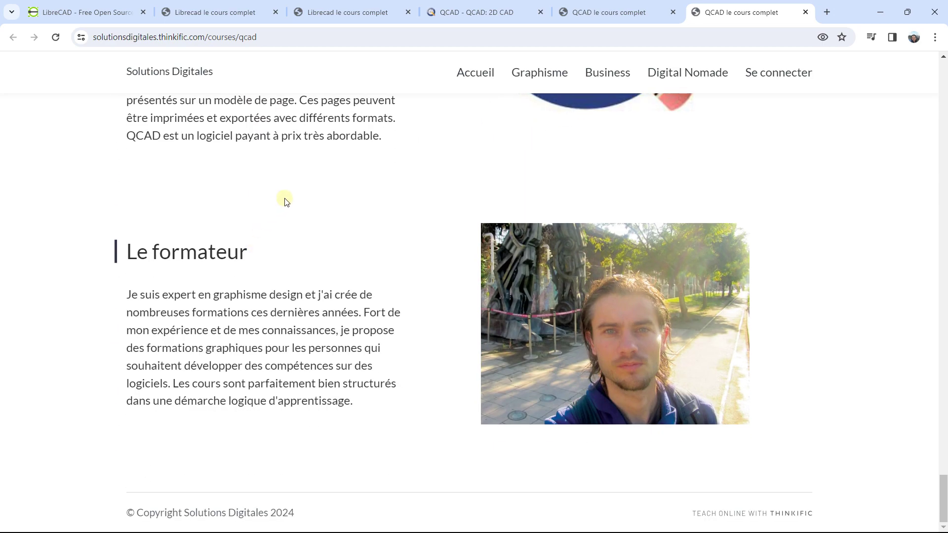
click(357, 15)
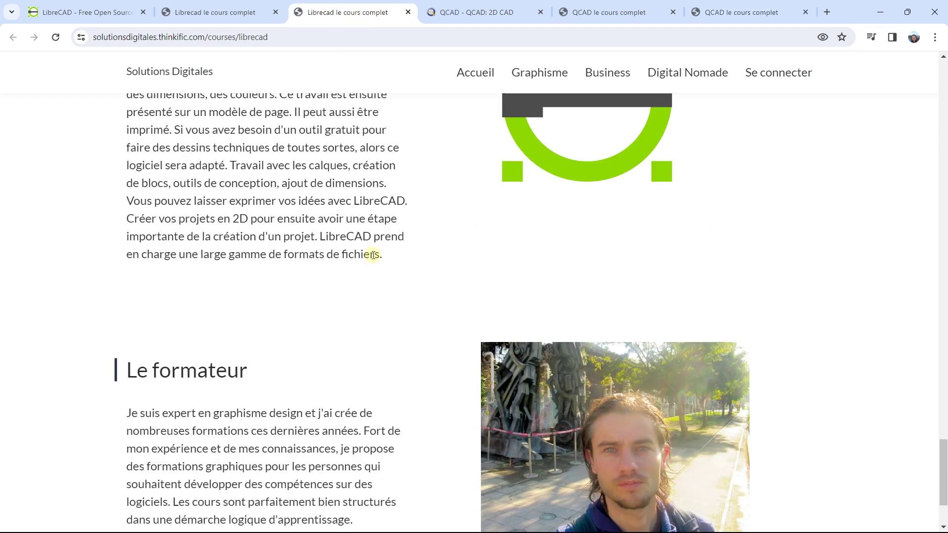
scroll(367, 281, down, 2)
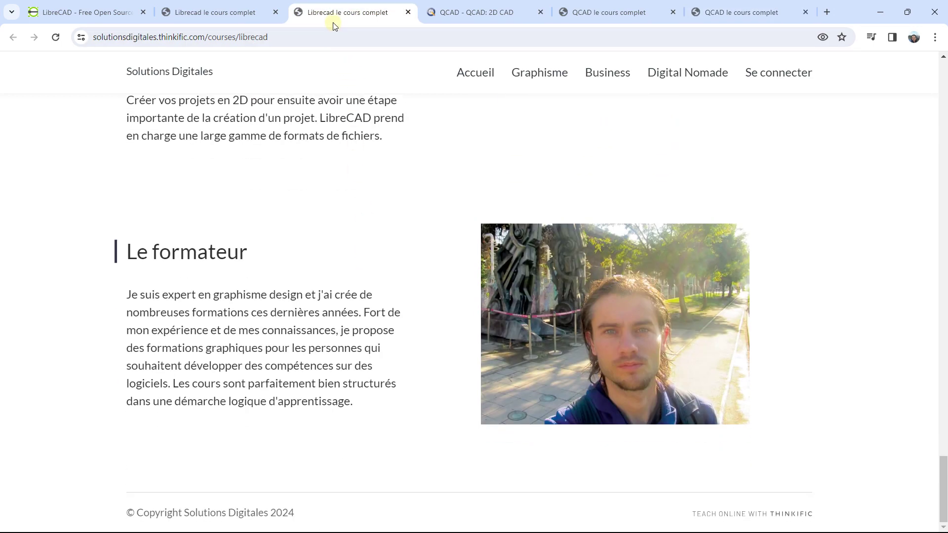
click(717, 13)
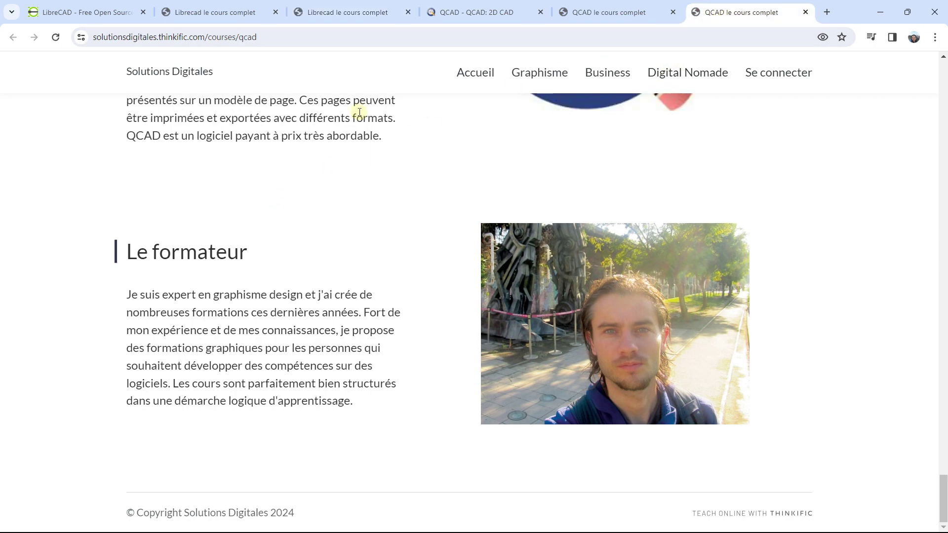
click(369, 19)
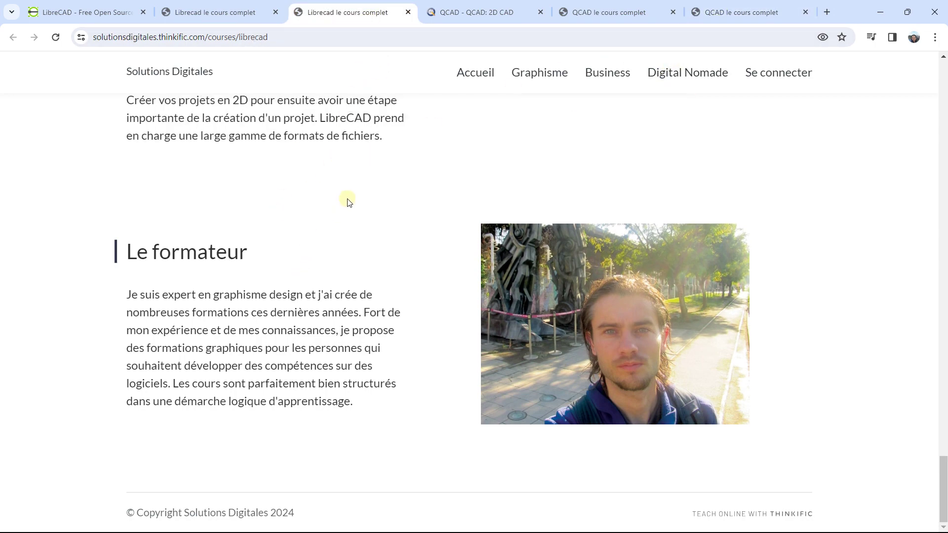
scroll(370, 250, up, 2)
scroll(389, 251, up, 8)
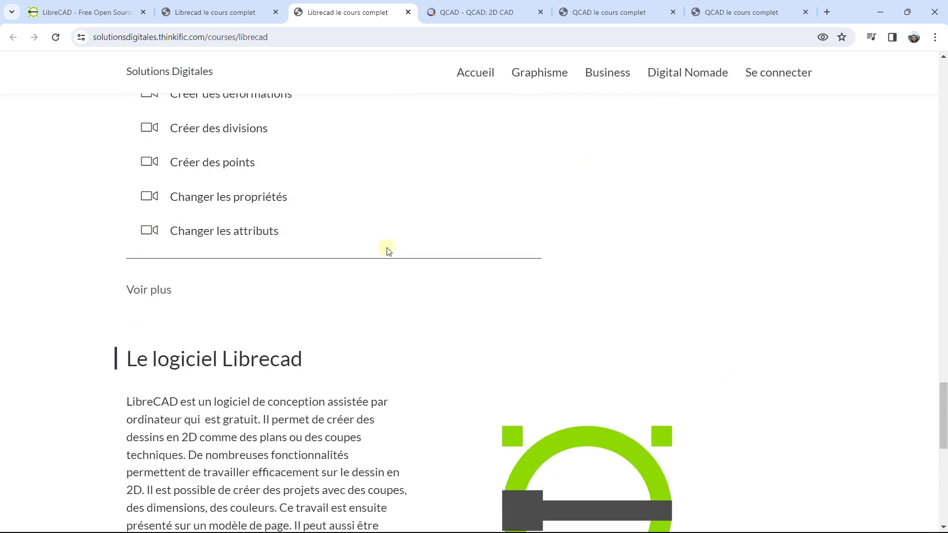
scroll(388, 251, up, 3)
drag(945, 380, 945, 69)
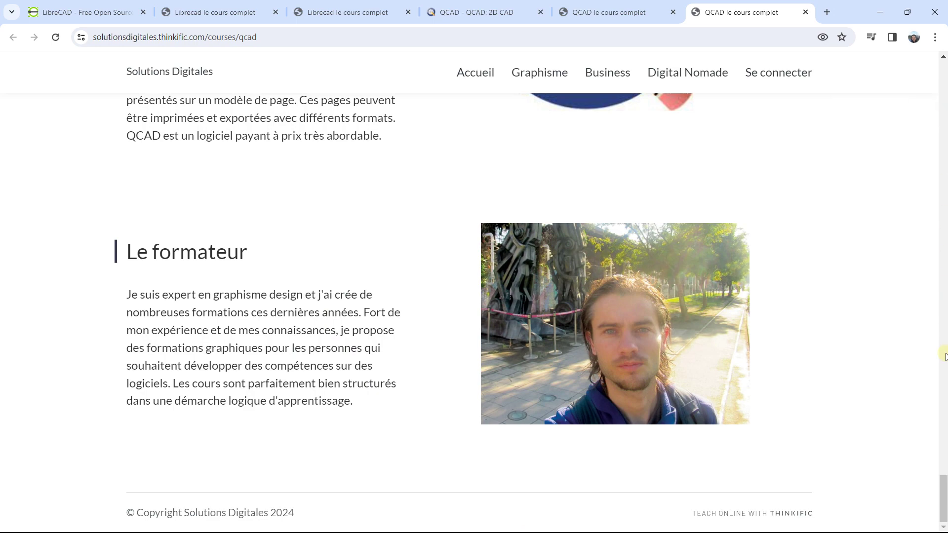
drag(945, 510, 941, 19)
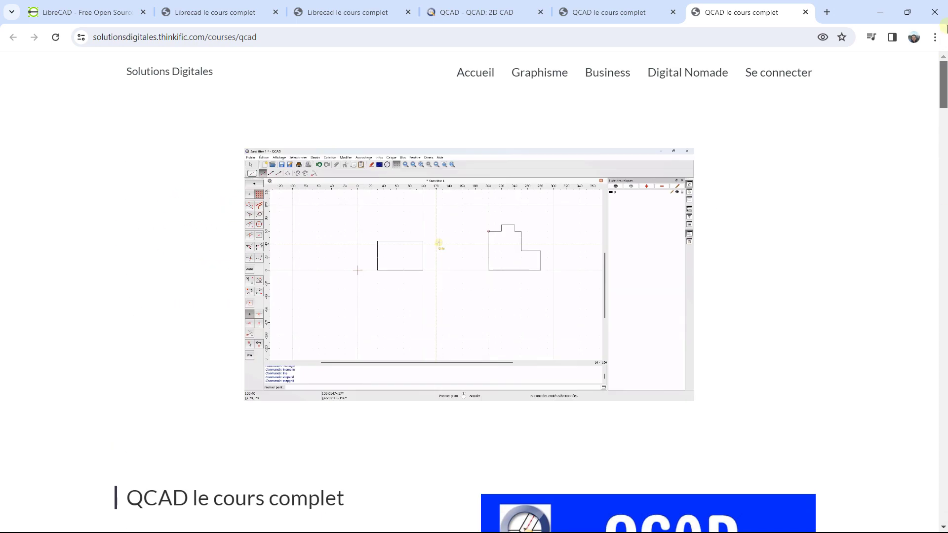